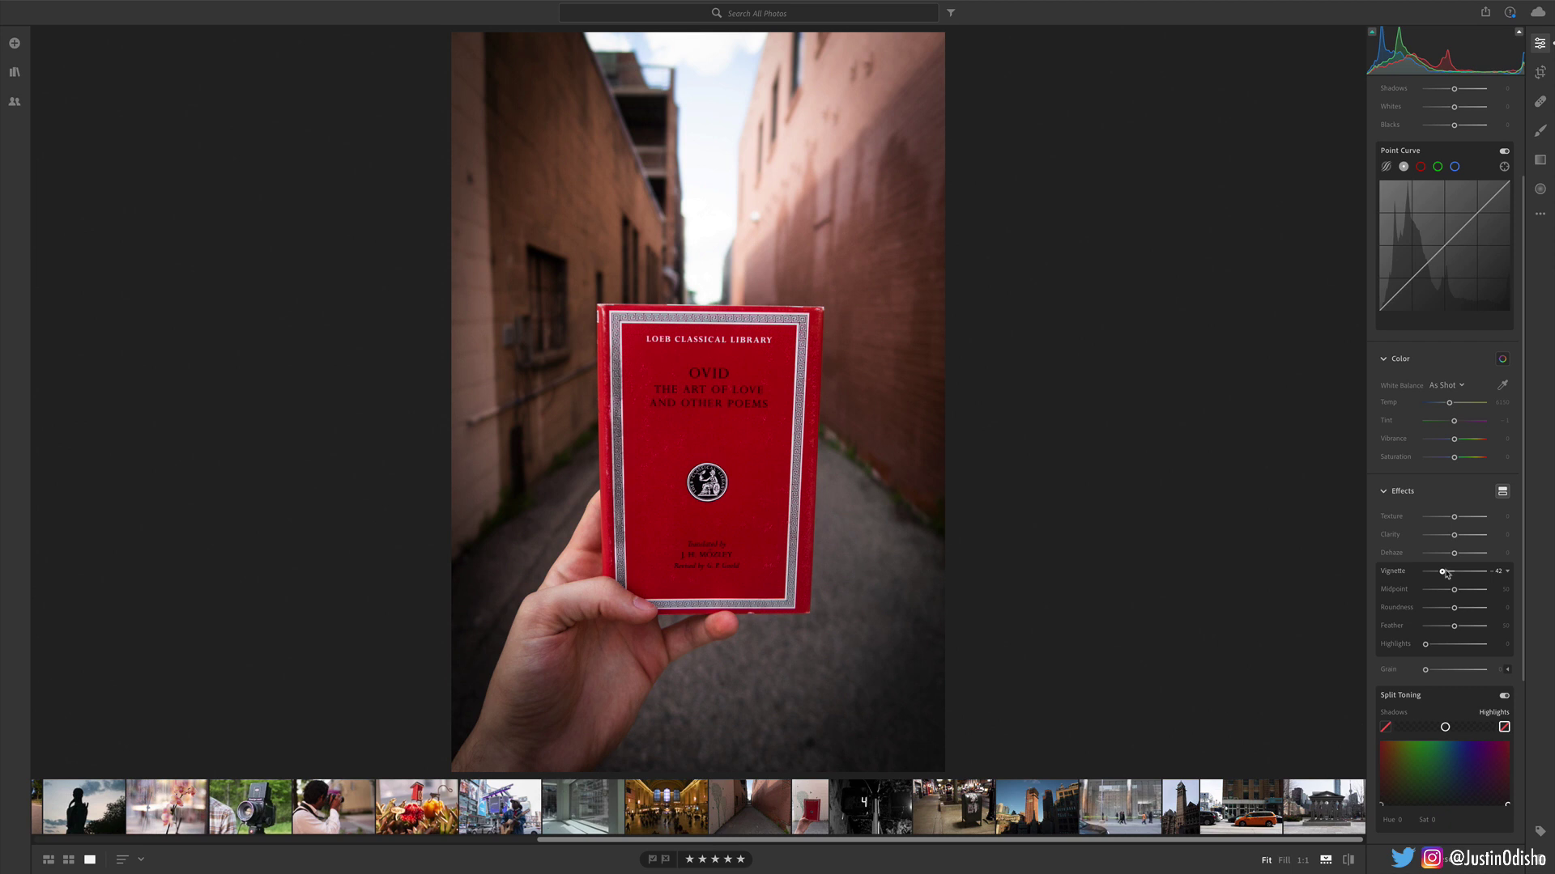
Try dark vignettes on the red book photo, settle near −44, then hide the Edit panel.
{"action": "left_click_drag", "start_coordinate": [1452, 574], "coordinate": [1440, 575]}
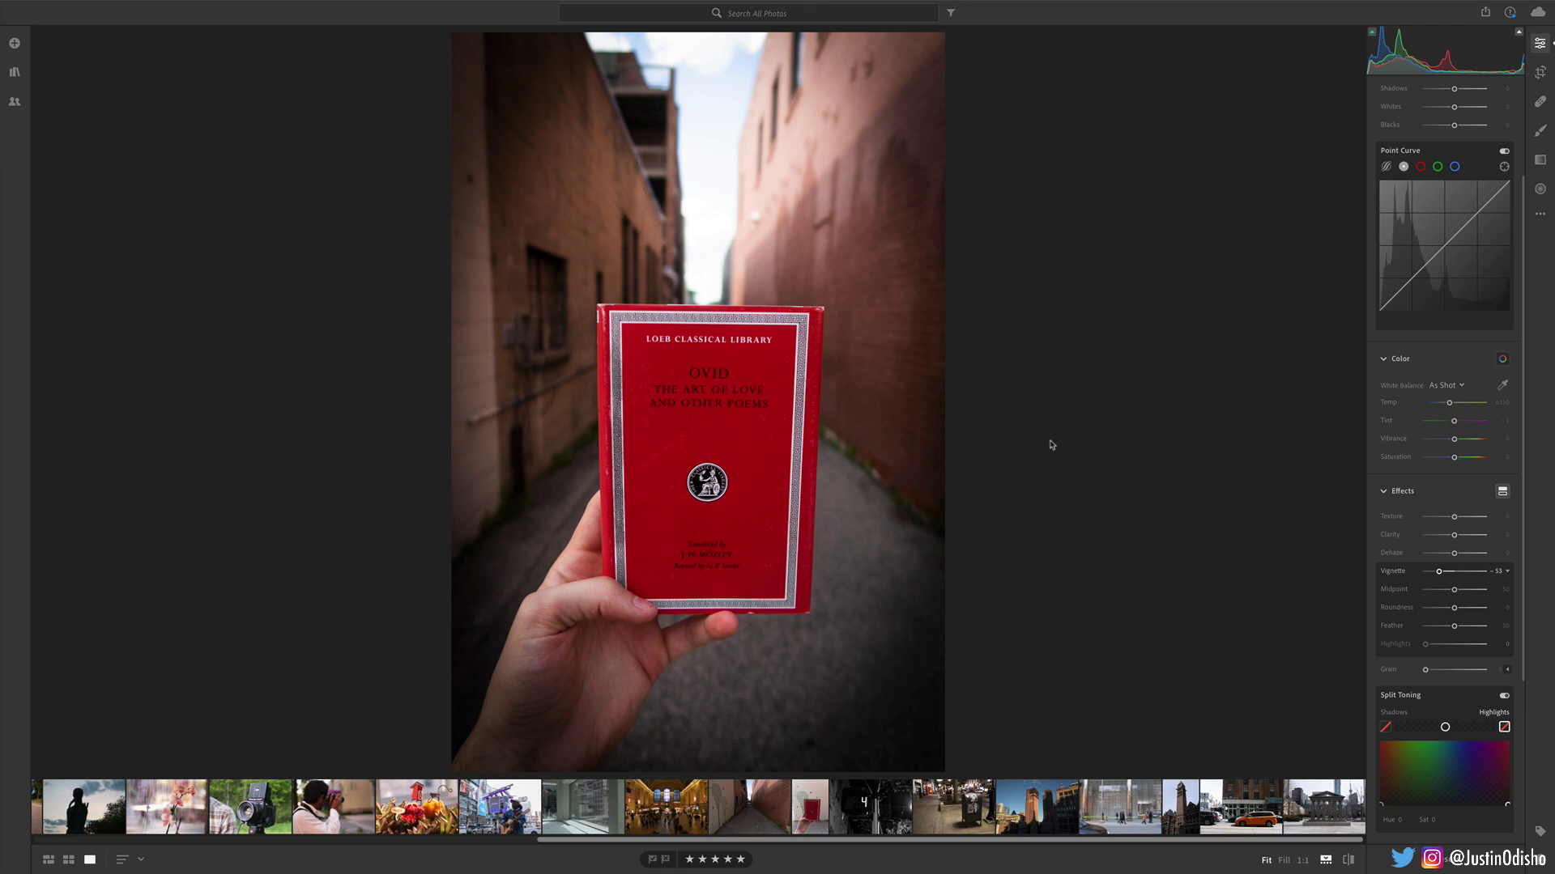
{"action": "double_click", "coordinate": [1442, 571]}
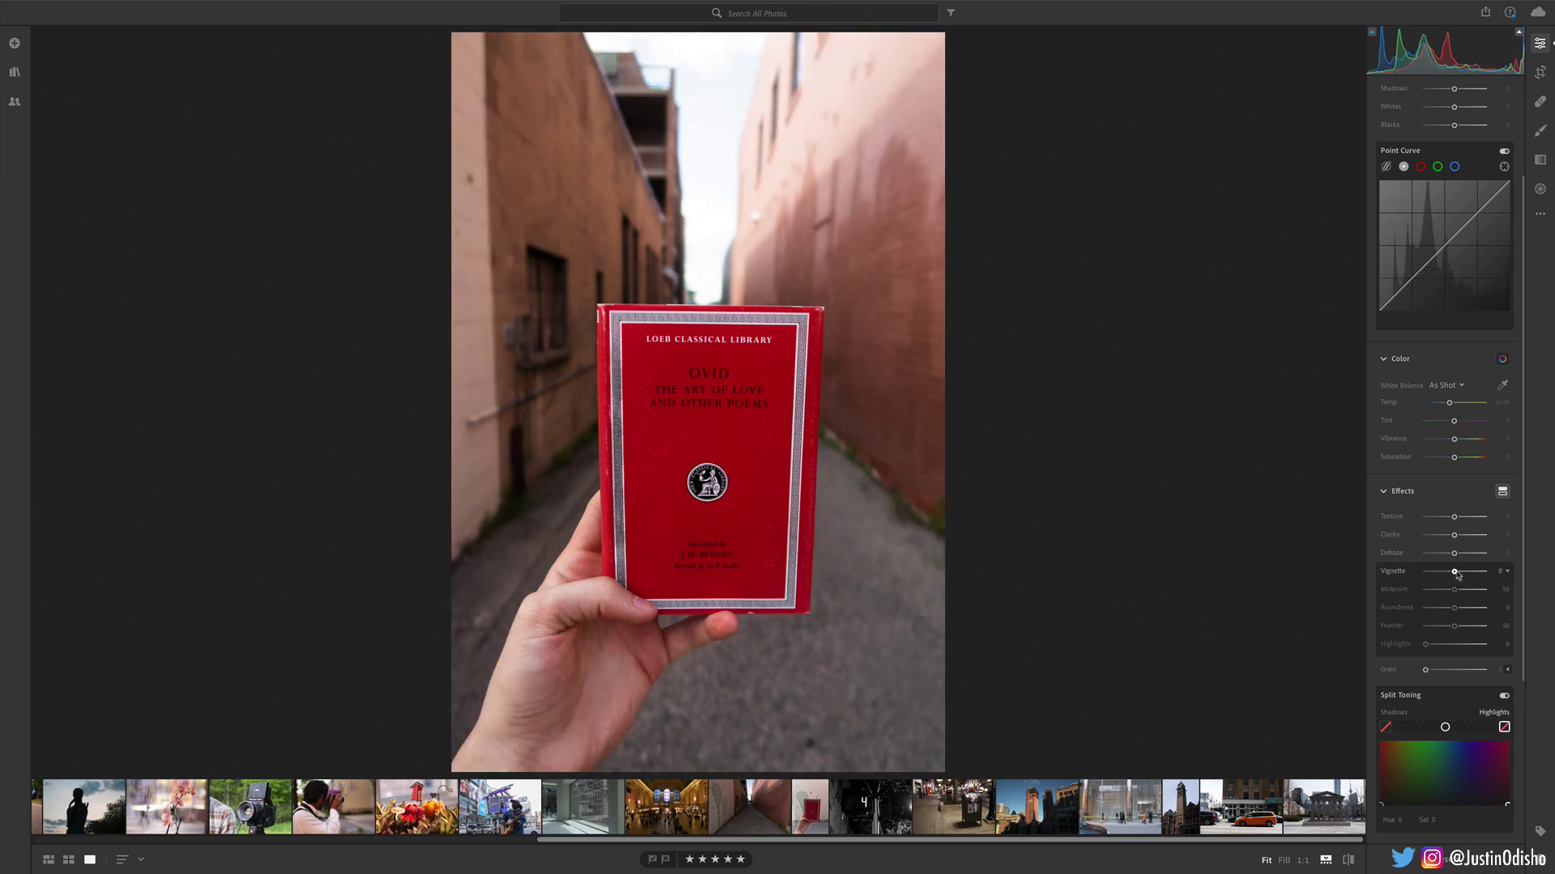
{"action": "left_click_drag", "start_coordinate": [1454, 573], "coordinate": [1444, 575]}
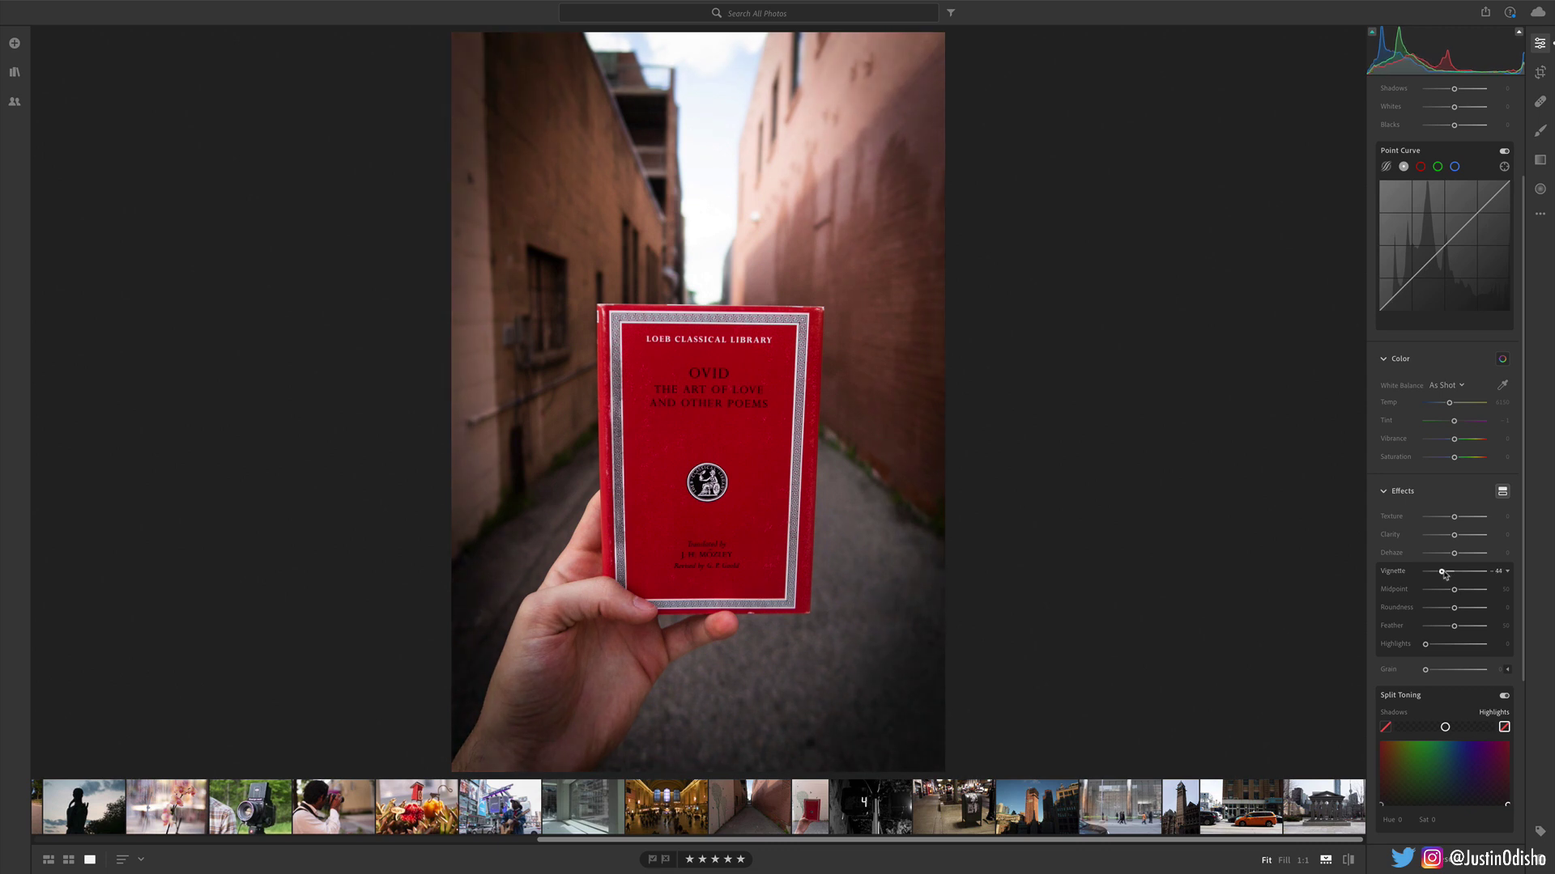
{"action": "key", "text": "e"}
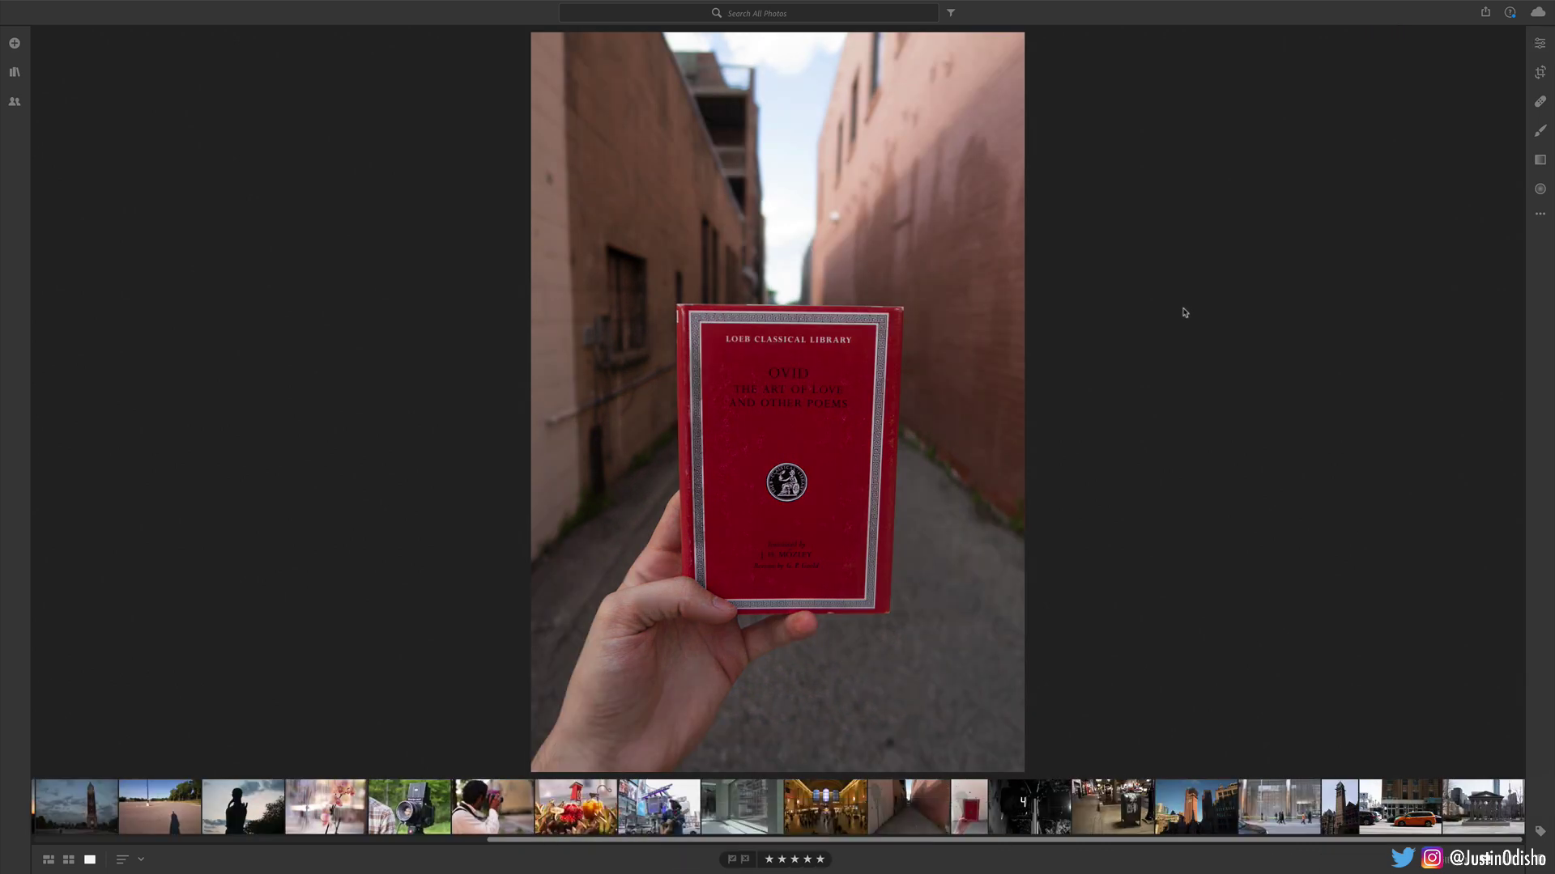
Reopen the Edit panel and try a −100 vignette on the book photo, then reset it.
{"action": "left_click", "coordinate": [1540, 44]}
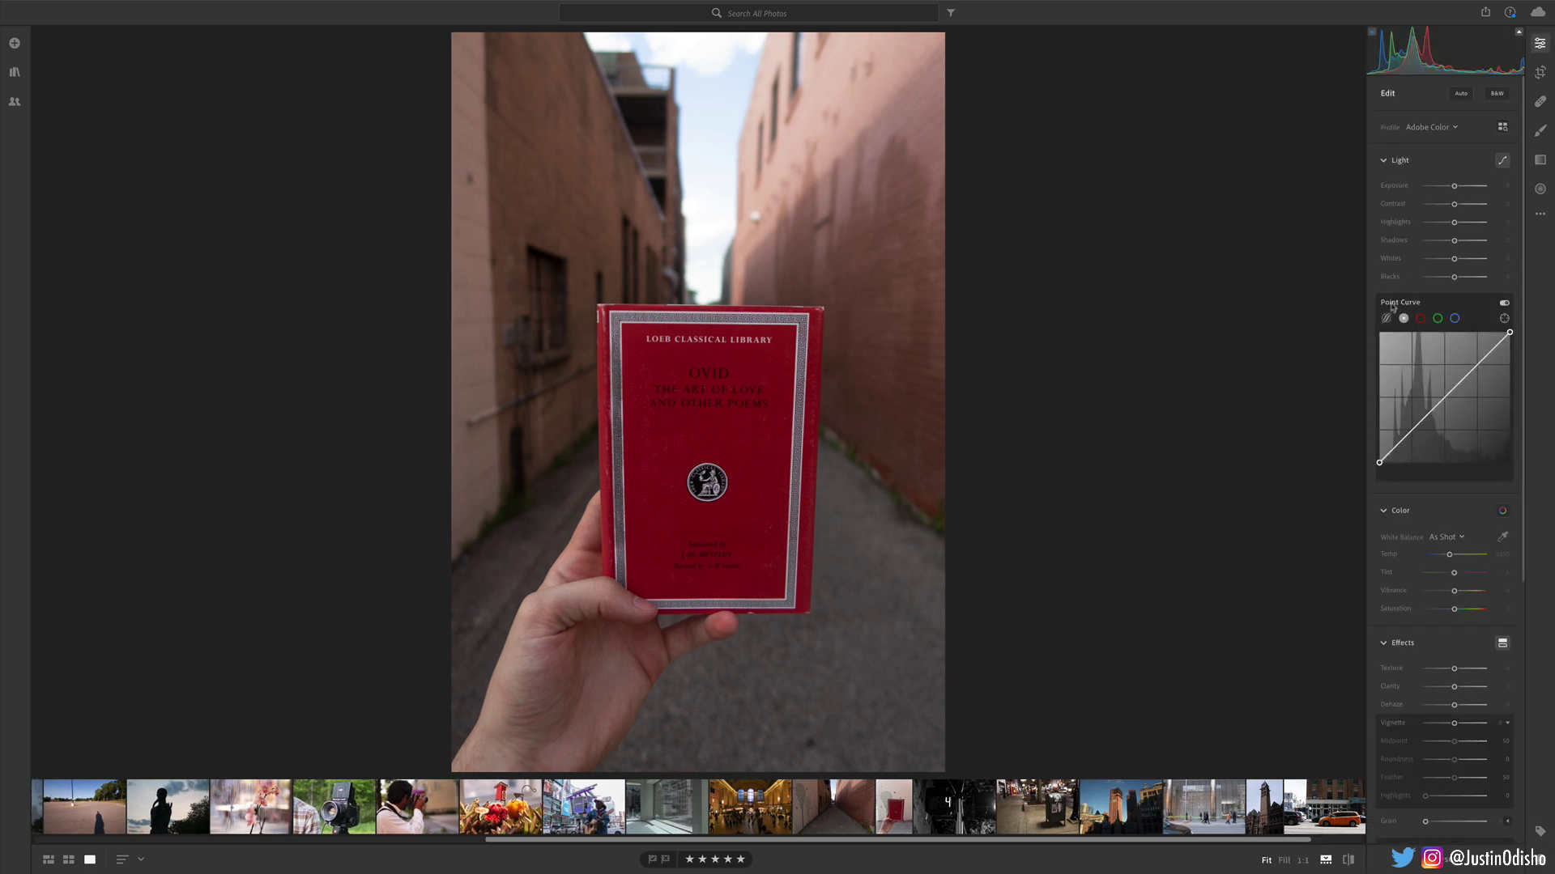
{"action": "scroll", "coordinate": [1415, 339], "scroll_direction": "down", "scroll_amount": 5}
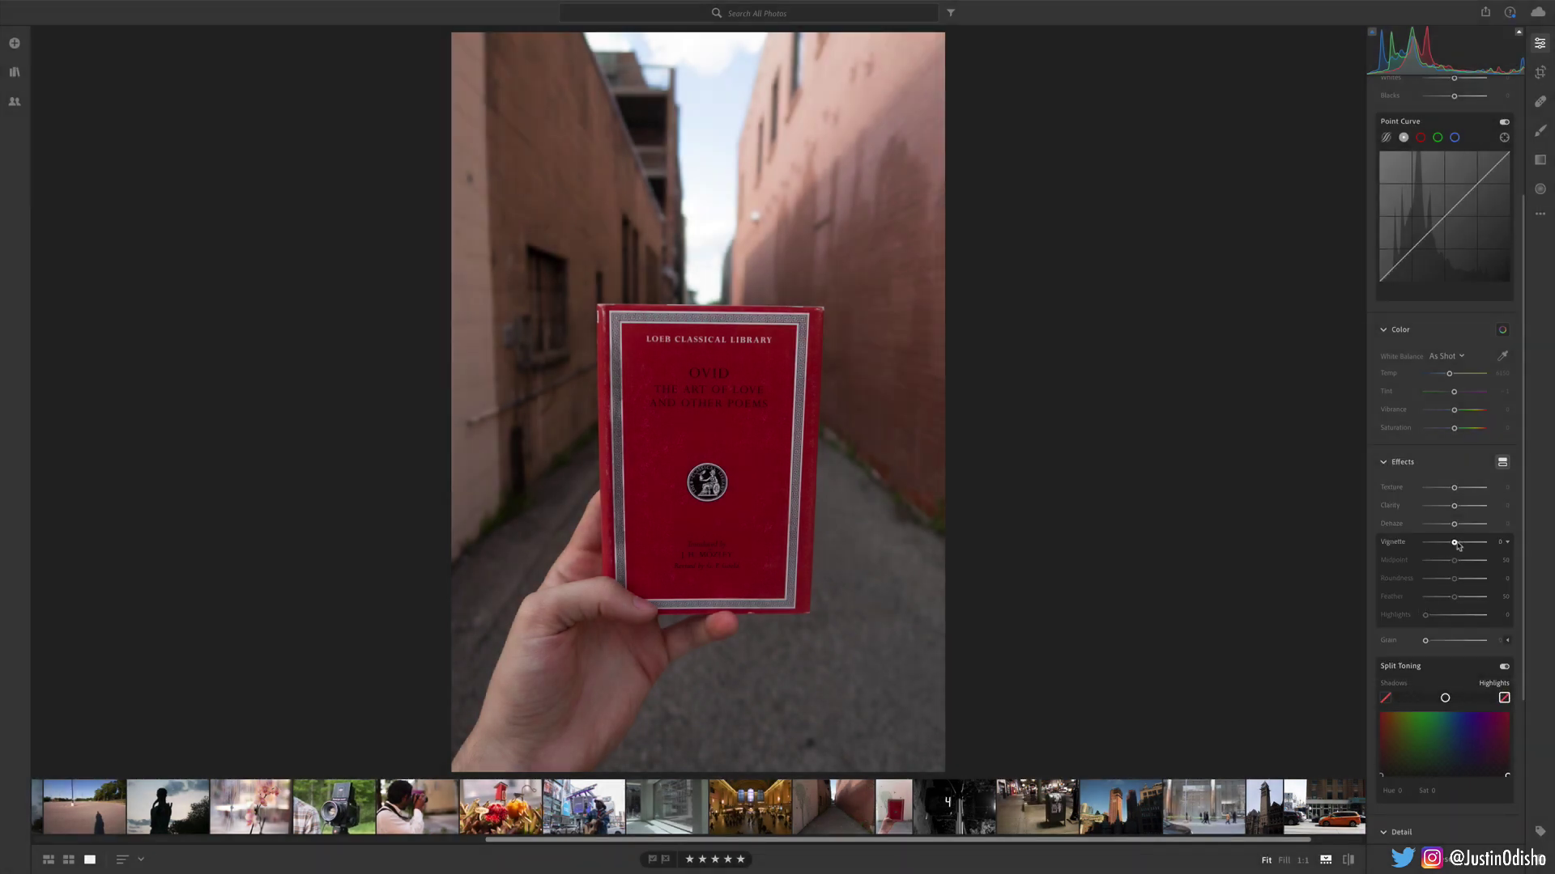
{"action": "mouse_move", "coordinate": [1455, 543]}
{"action": "left_mouse_down"}
{"action": "mouse_move", "coordinate": [1422, 544]}
{"action": "mouse_move", "coordinate": [1475, 547]}
{"action": "left_mouse_up"}
{"action": "double_click", "coordinate": [1471, 542]}
Try several white vignette strengths, then return to a dark vignette of about −44.
{"action": "left_click_drag", "start_coordinate": [1456, 545], "coordinate": [1464, 544]}
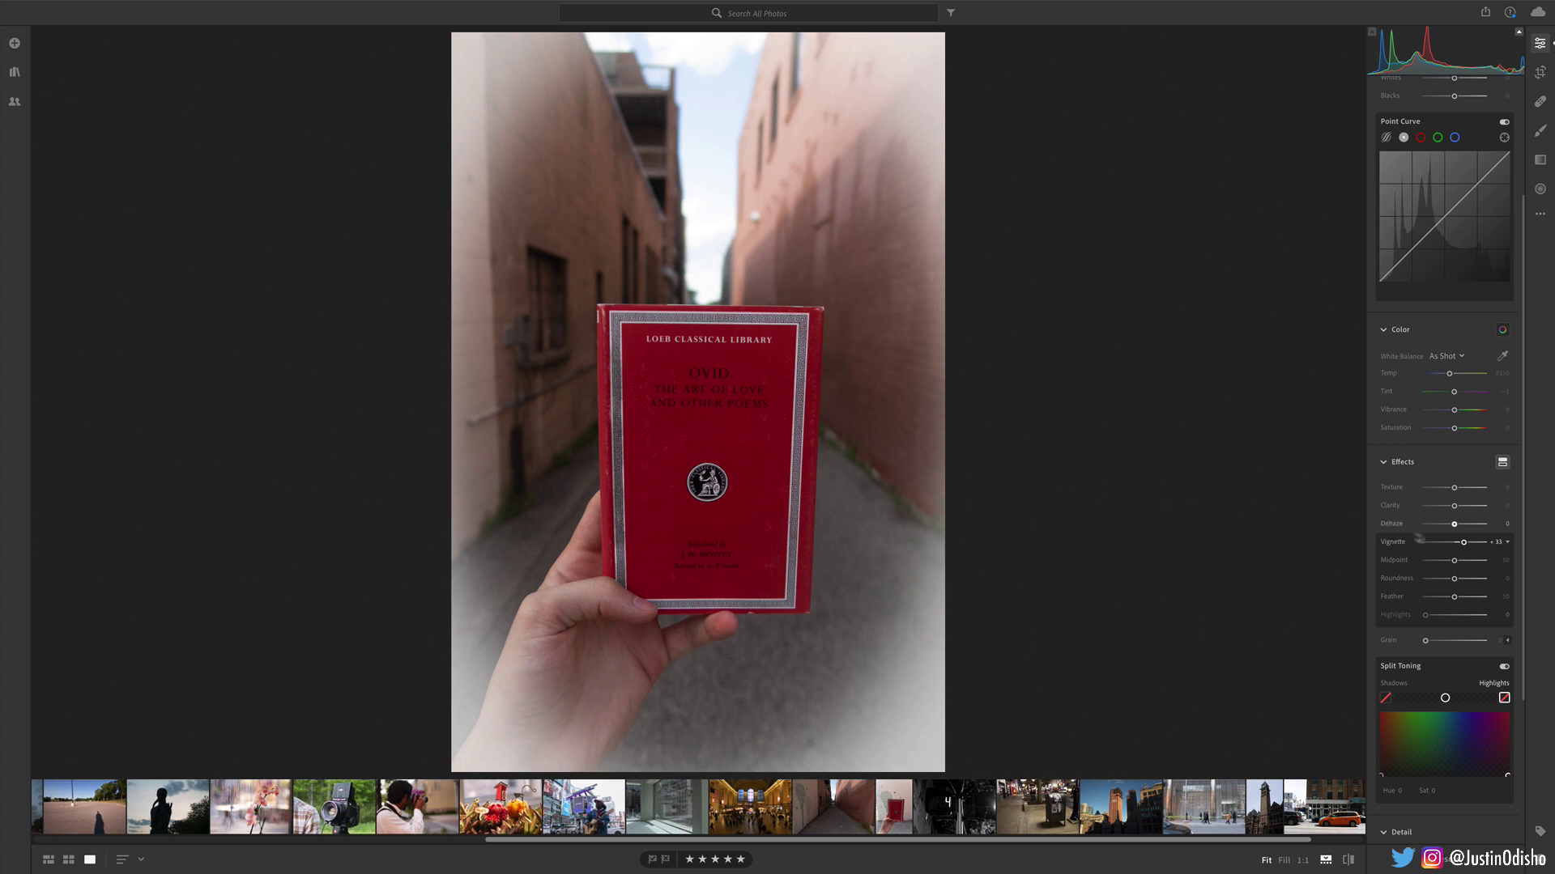
{"action": "left_click", "coordinate": [1460, 543]}
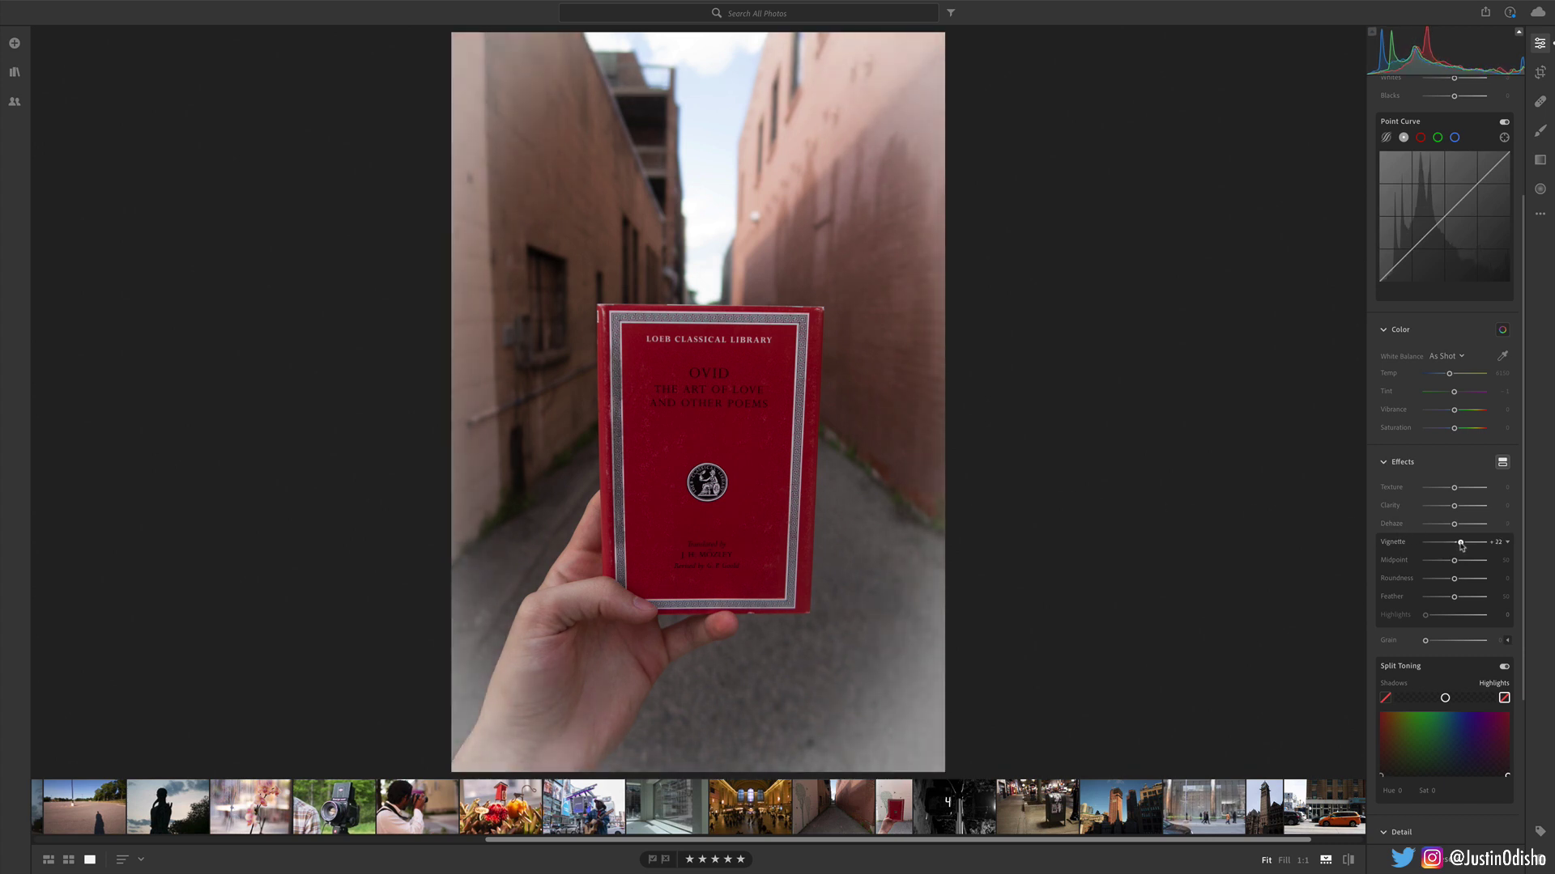
{"action": "left_click_drag", "start_coordinate": [1461, 545], "coordinate": [1464, 546]}
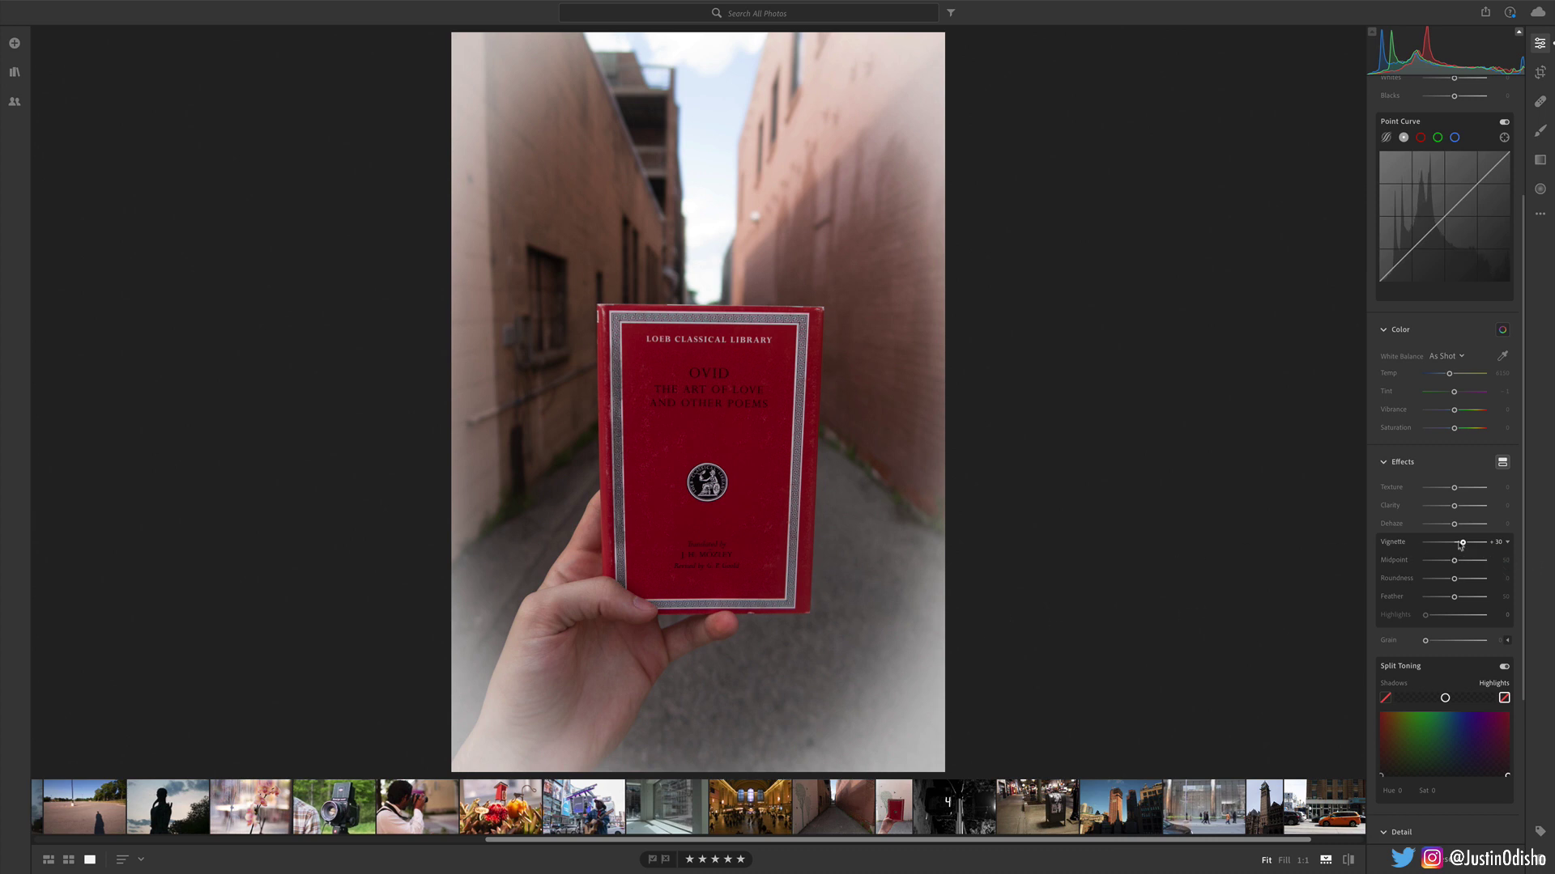
{"action": "left_click_drag", "start_coordinate": [1462, 542], "coordinate": [1441, 545]}
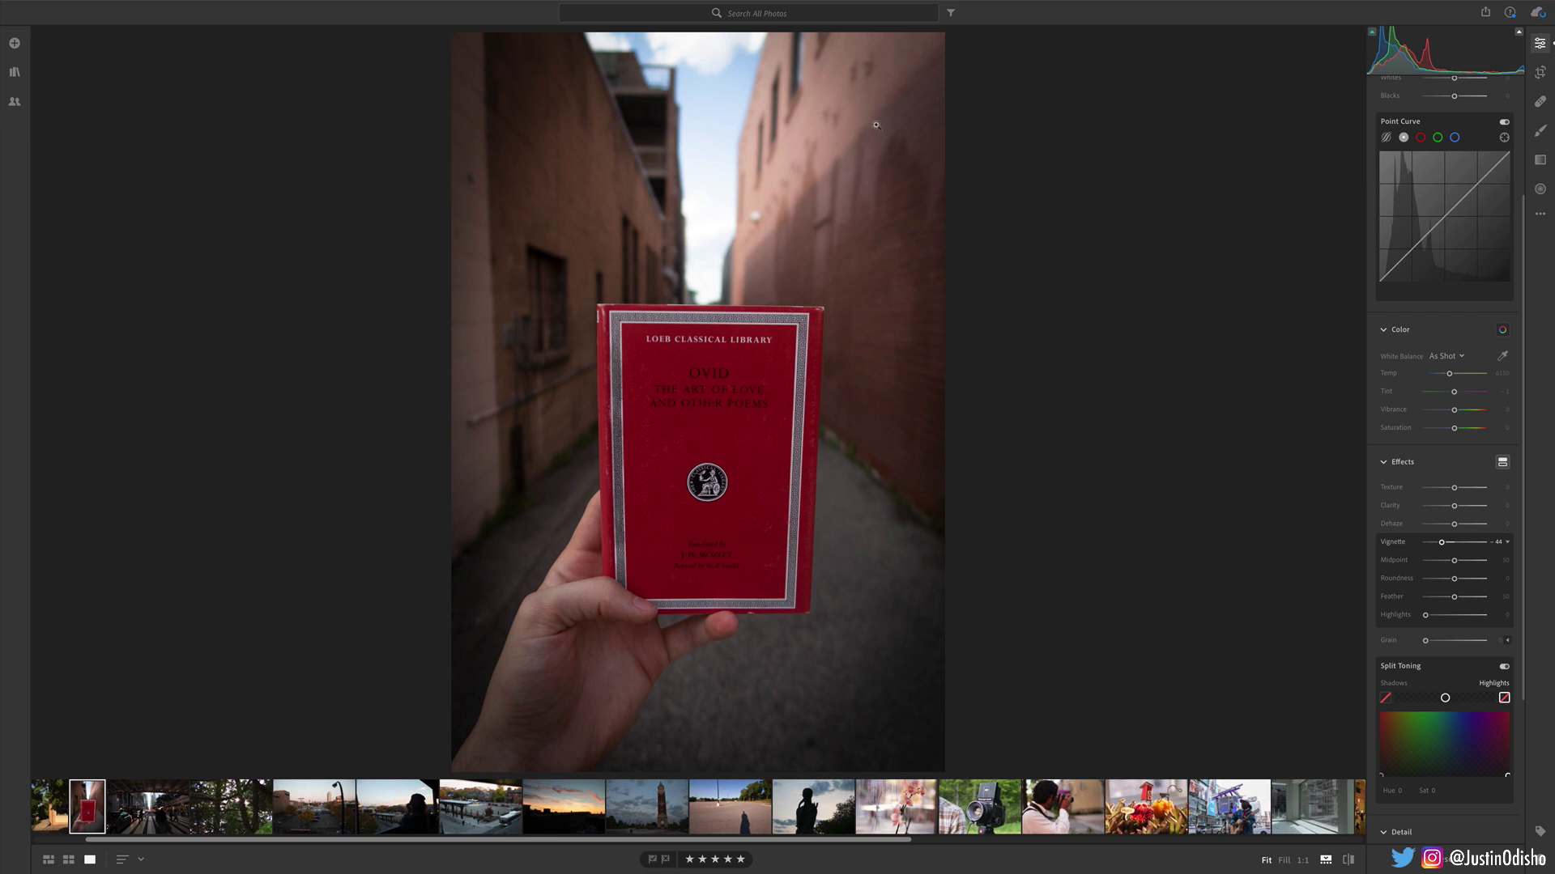
Reshape the book vignette to midpoint 67, roundness +32, feather 89, with amount −43.
{"action": "left_click_drag", "start_coordinate": [1442, 541], "coordinate": [1447, 544]}
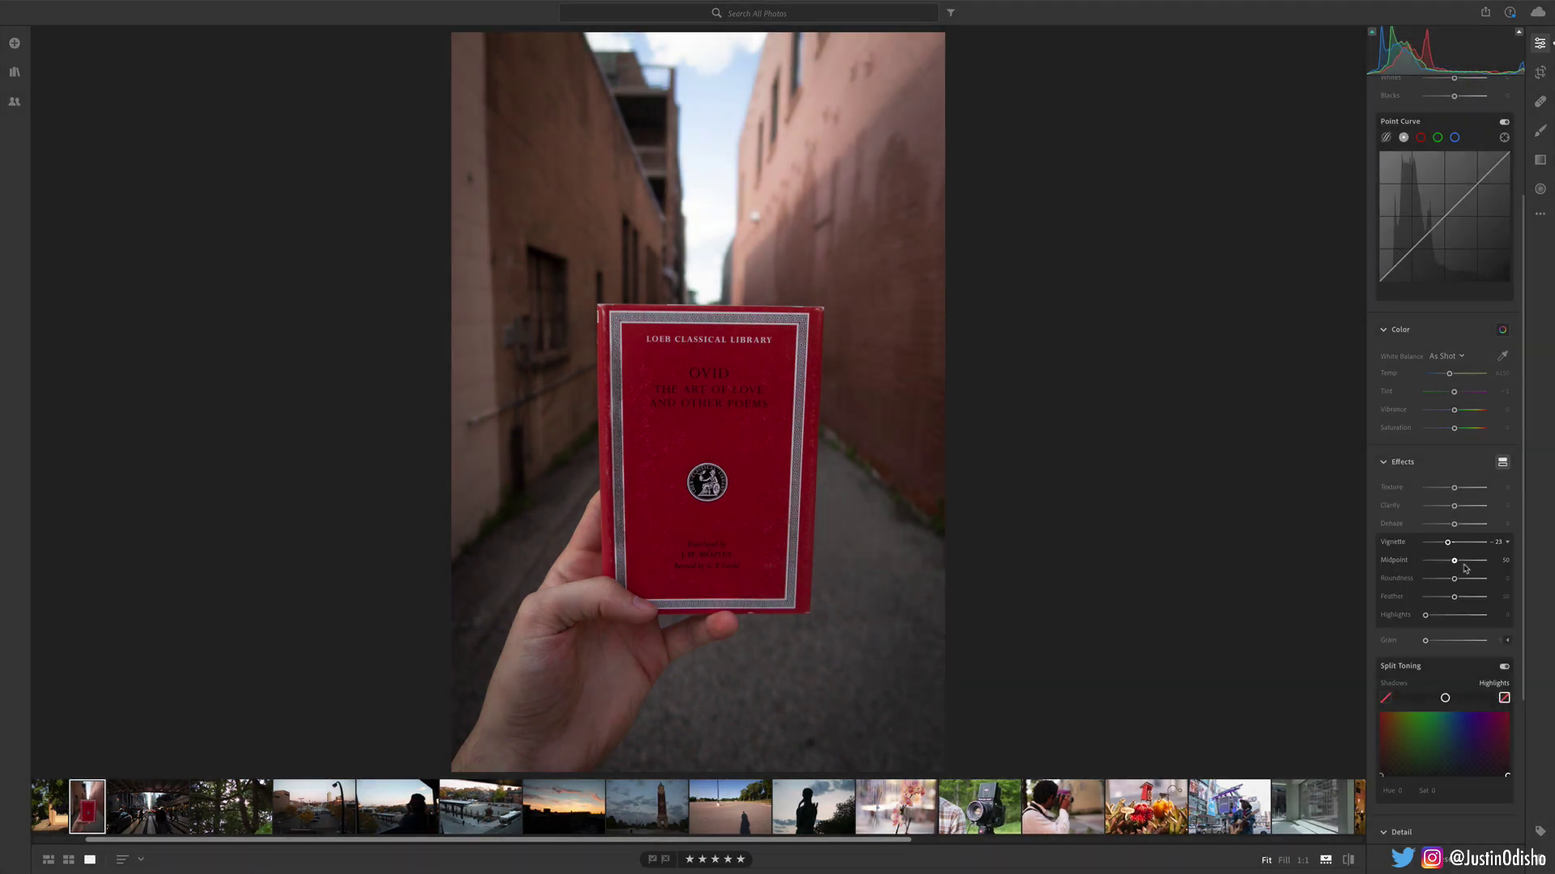
{"action": "left_click_drag", "start_coordinate": [1459, 564], "coordinate": [1414, 601]}
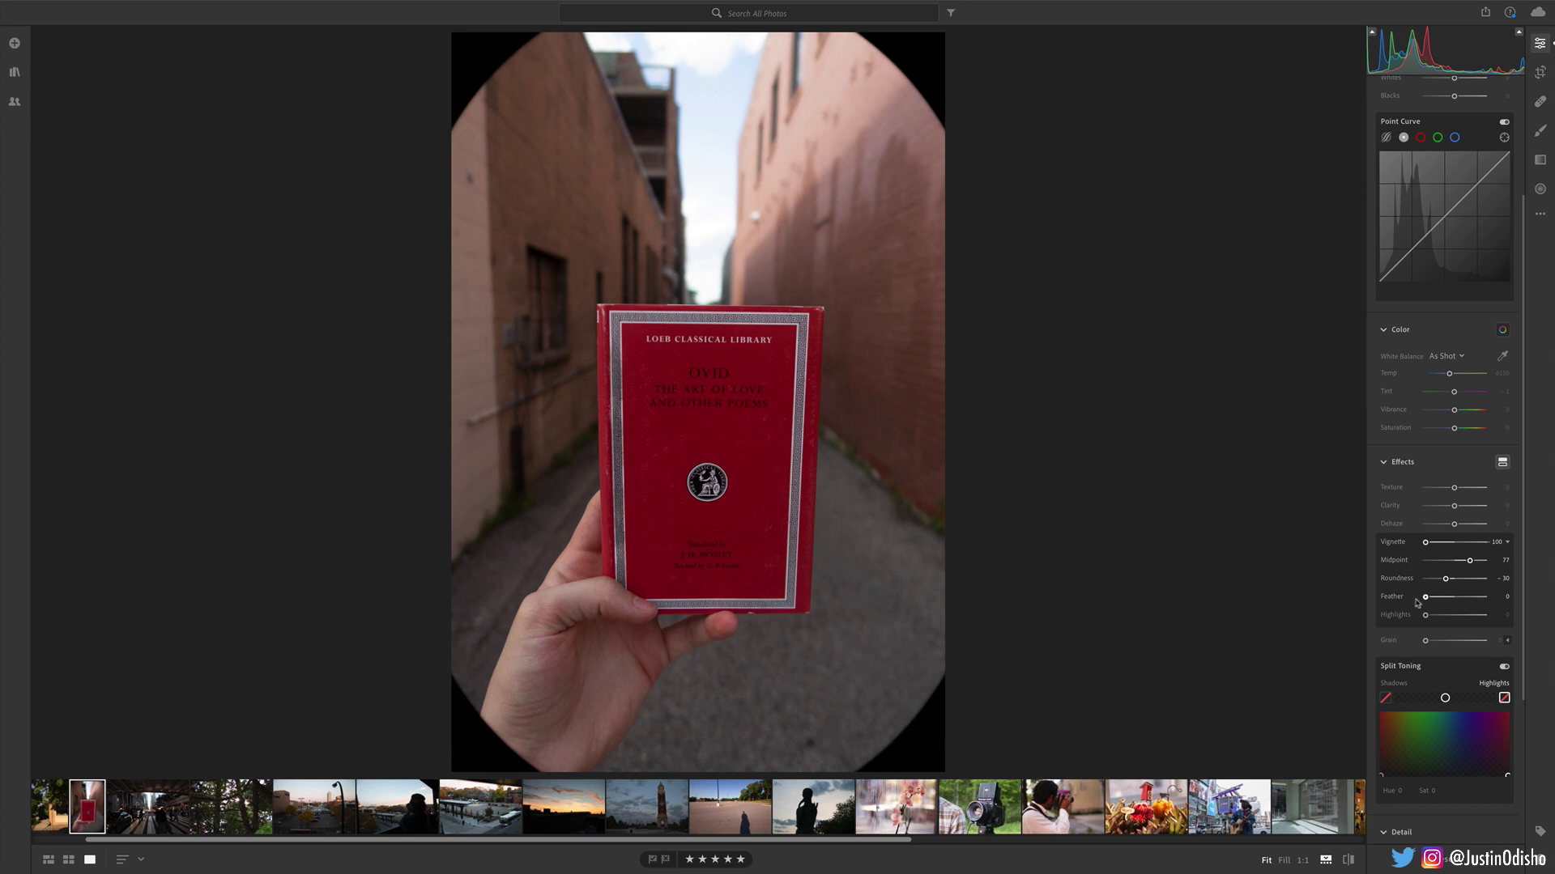
{"action": "left_click_drag", "start_coordinate": [1416, 602], "coordinate": [1502, 603]}
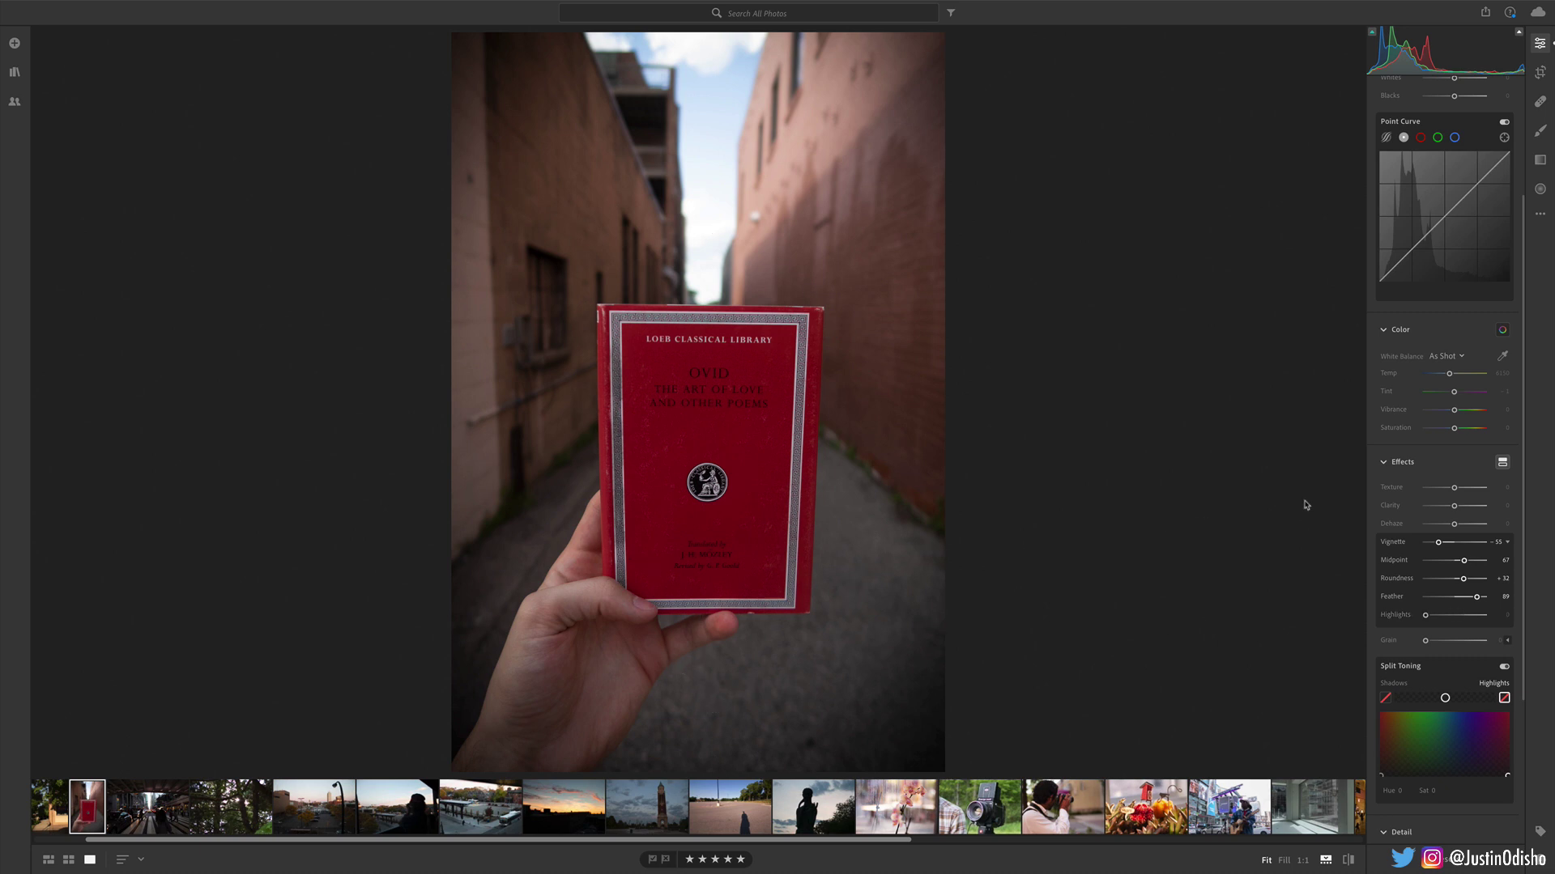
{"action": "left_click_drag", "start_coordinate": [1438, 541], "coordinate": [1446, 549]}
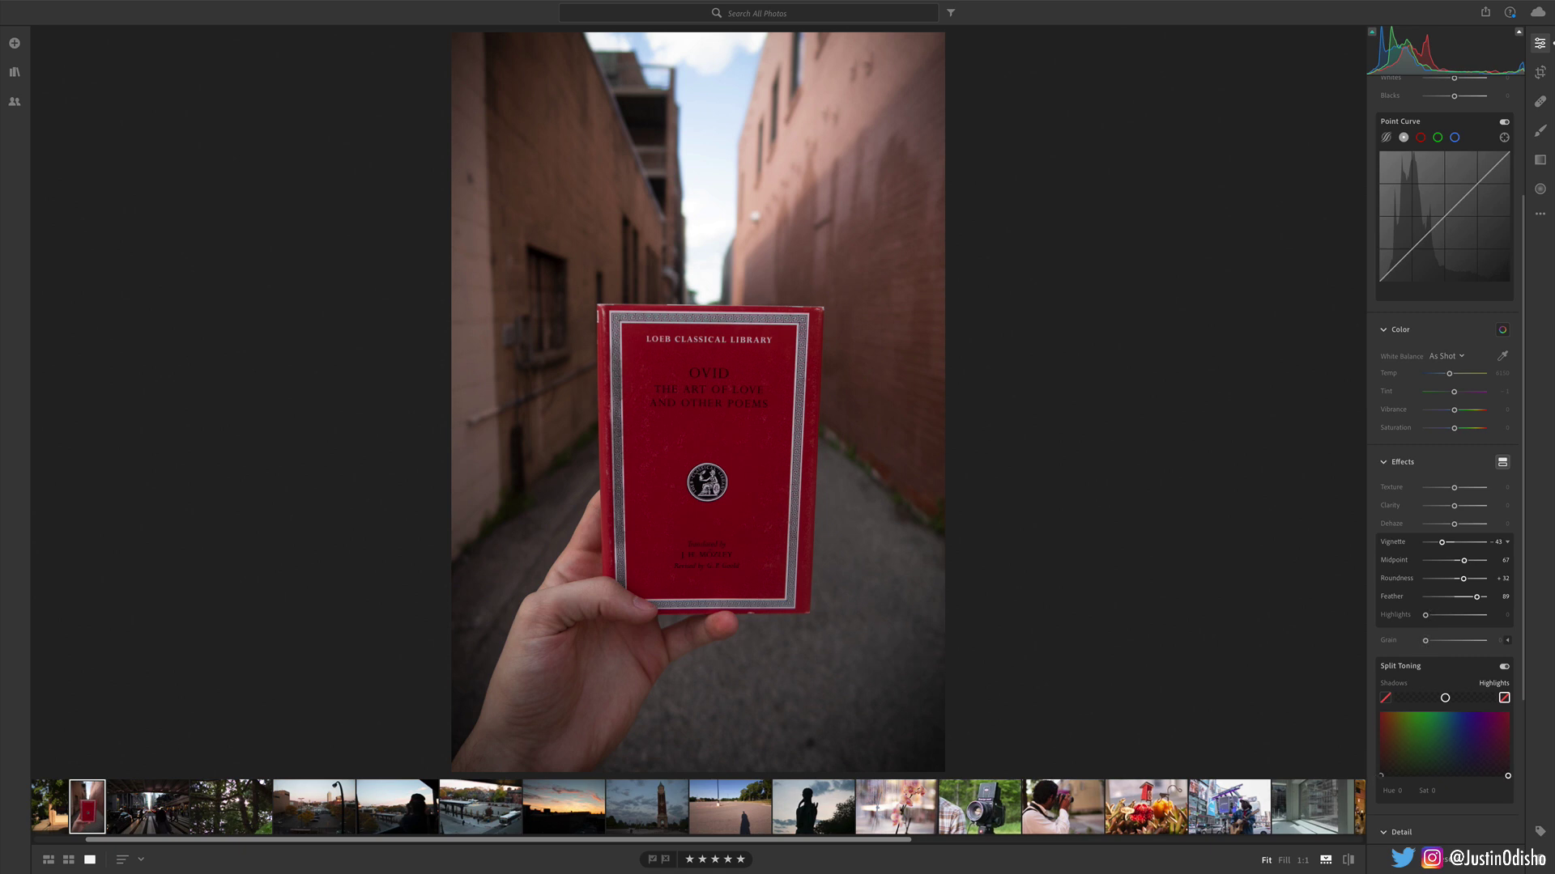
Lighten the book vignette, set Contrast +27 and Exposure +0.37, then open the sculpture photo.
{"action": "left_click", "coordinate": [1348, 861]}
{"action": "left_click_drag", "start_coordinate": [1447, 546], "coordinate": [1445, 547]}
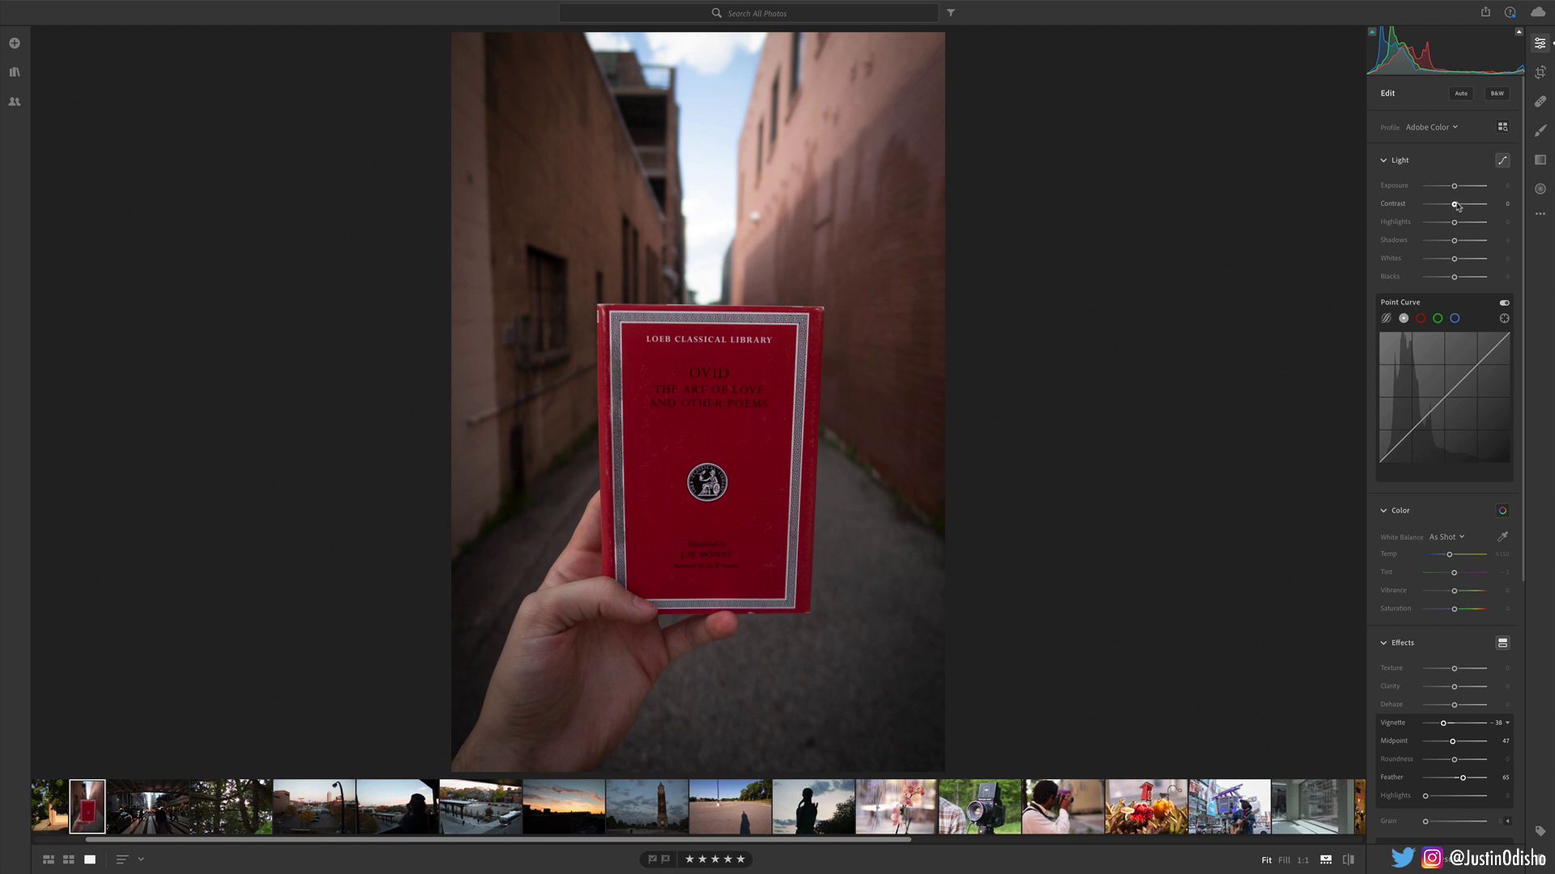
{"action": "left_click_drag", "start_coordinate": [1456, 206], "coordinate": [1457, 187]}
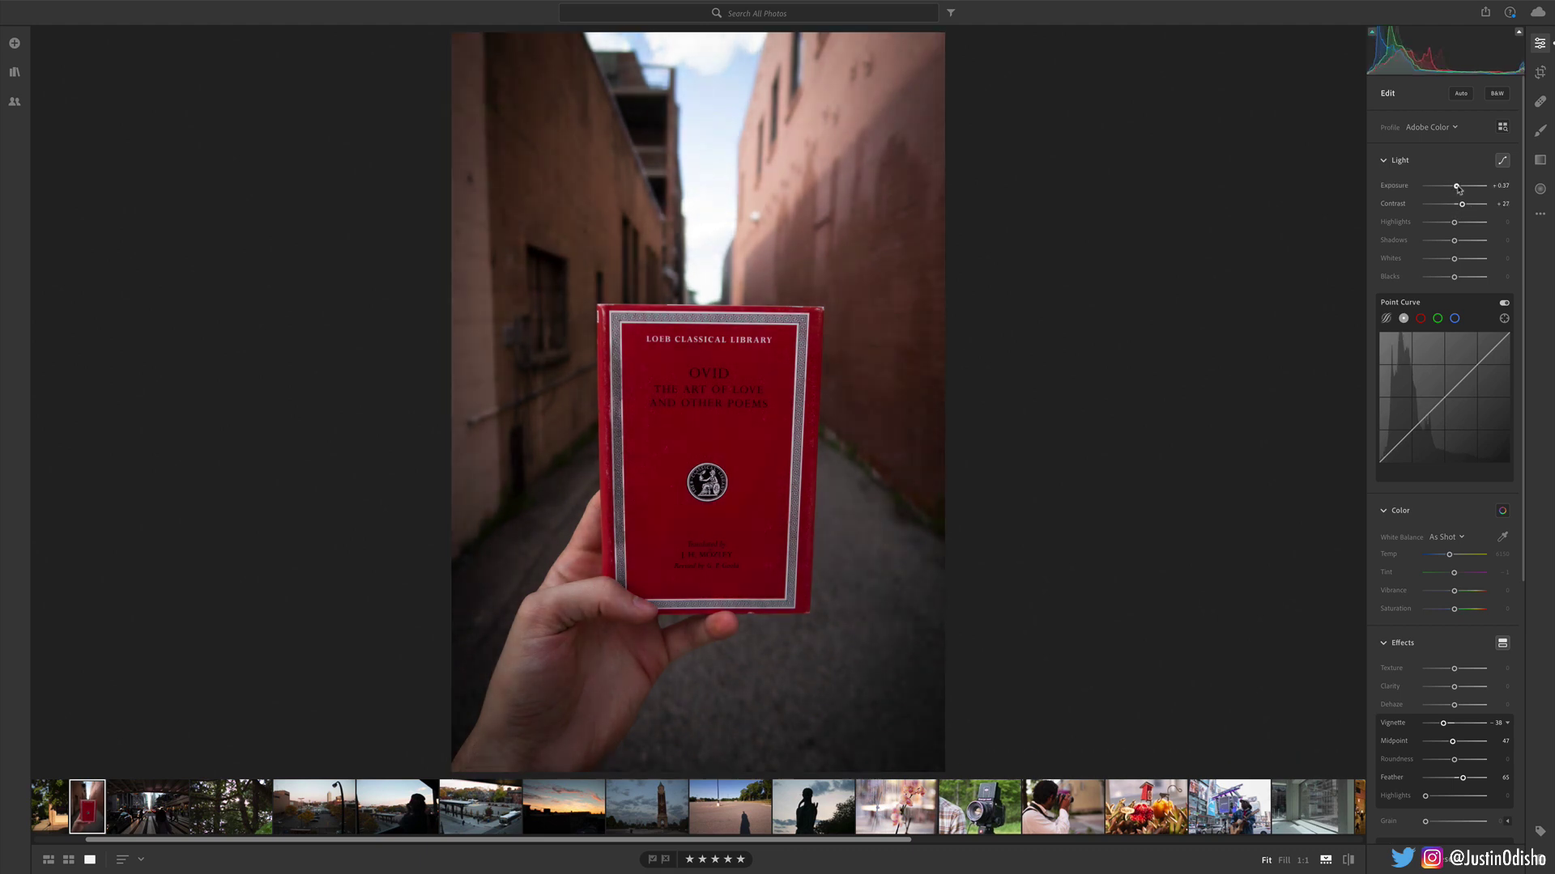
{"action": "scroll", "coordinate": [1456, 336], "scroll_direction": "down", "scroll_amount": 3}
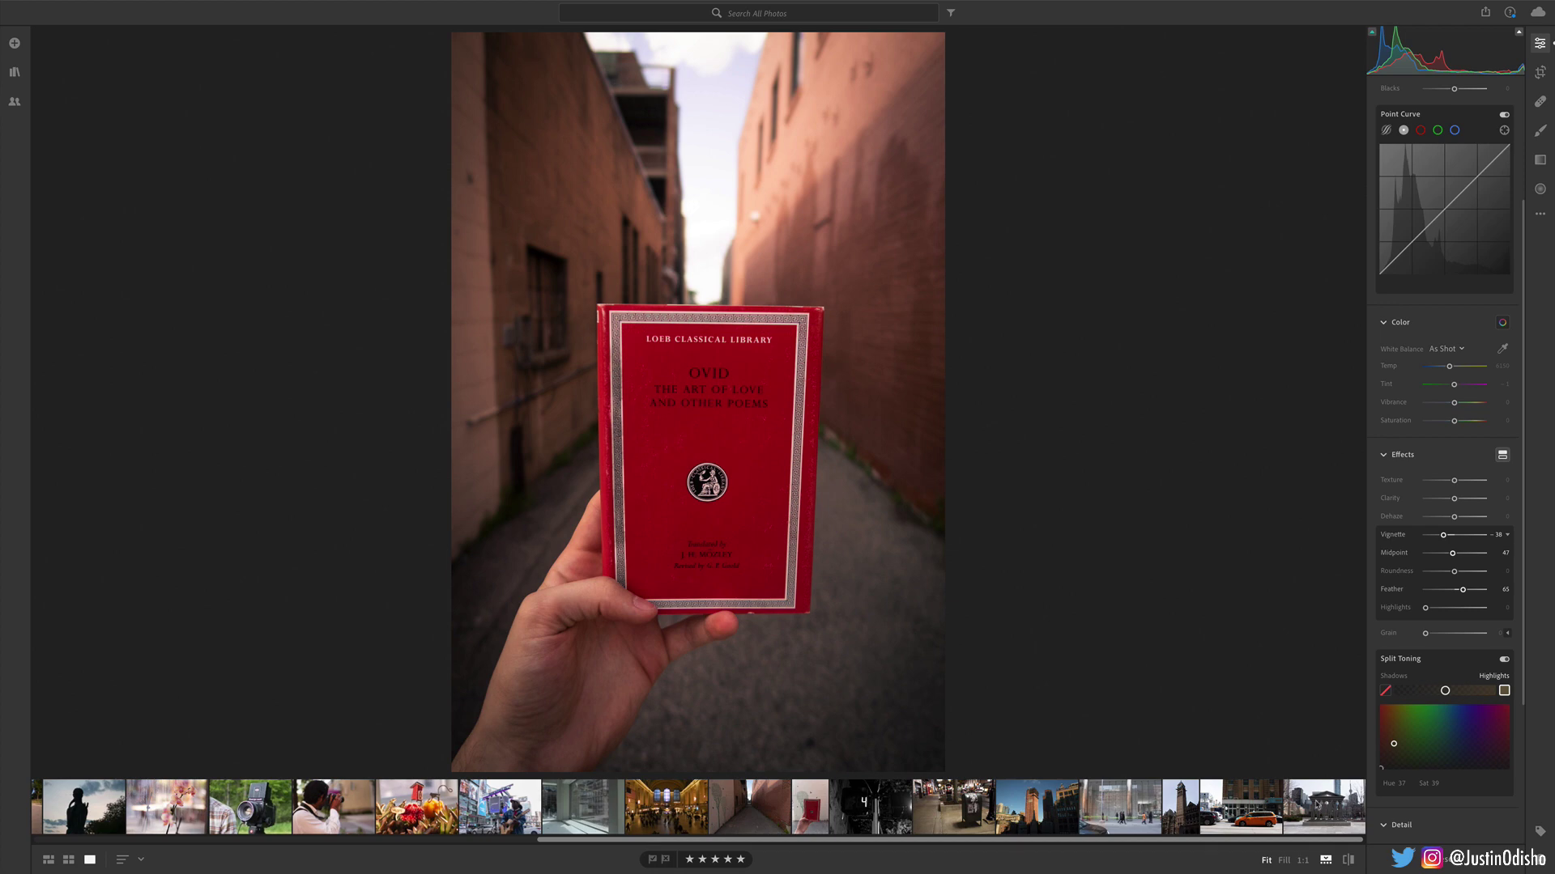
{"action": "left_click", "coordinate": [1323, 807]}
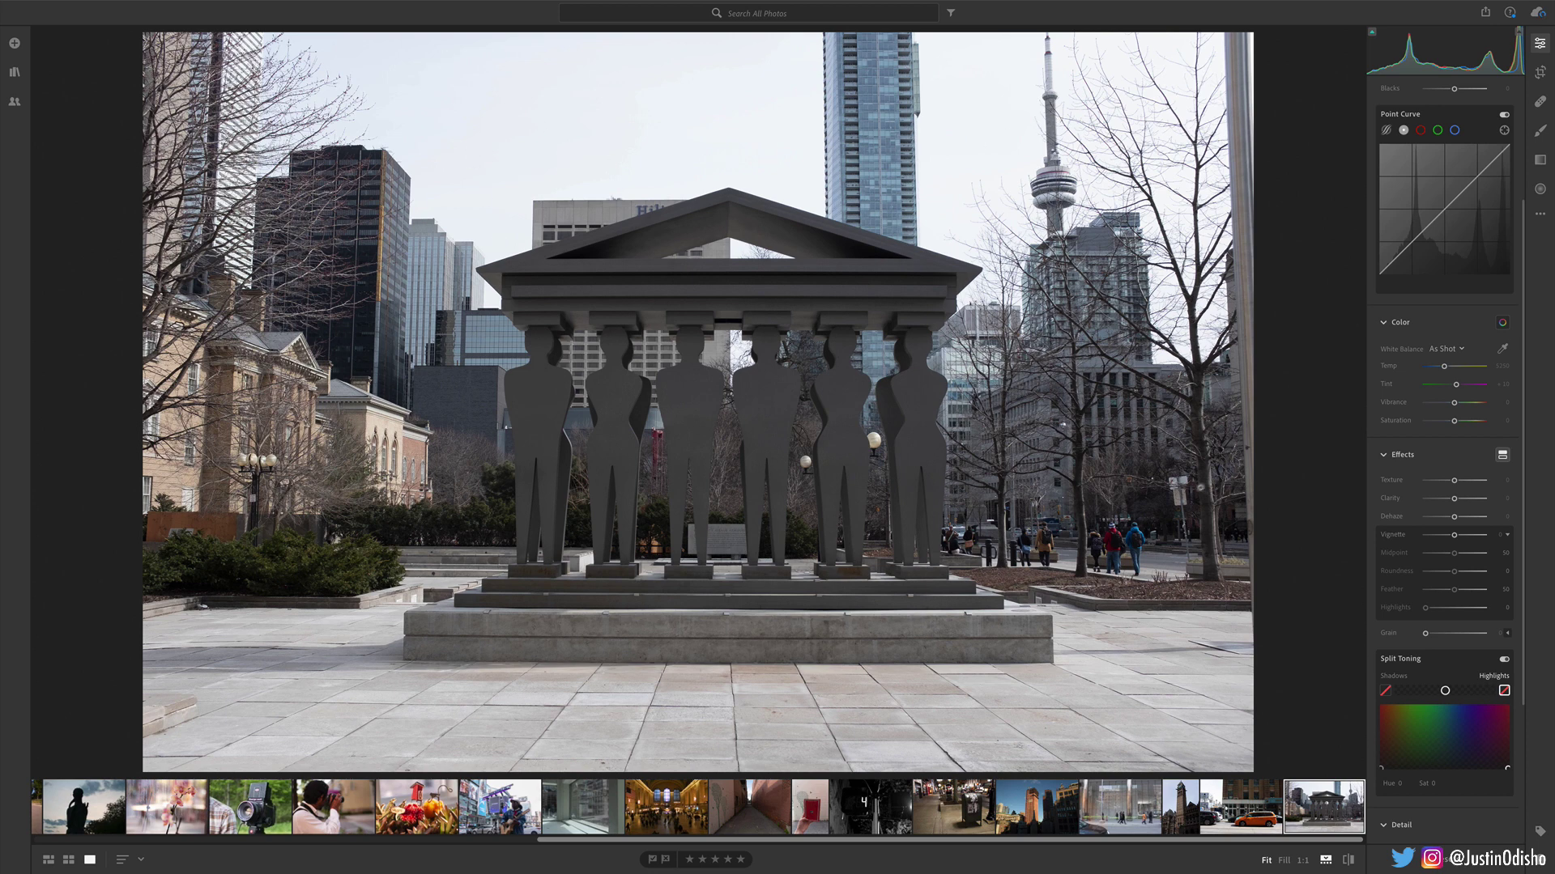
Give the sculpture photo a dark vignette softened with Feather 73.
{"action": "left_click_drag", "start_coordinate": [1455, 537], "coordinate": [1437, 539]}
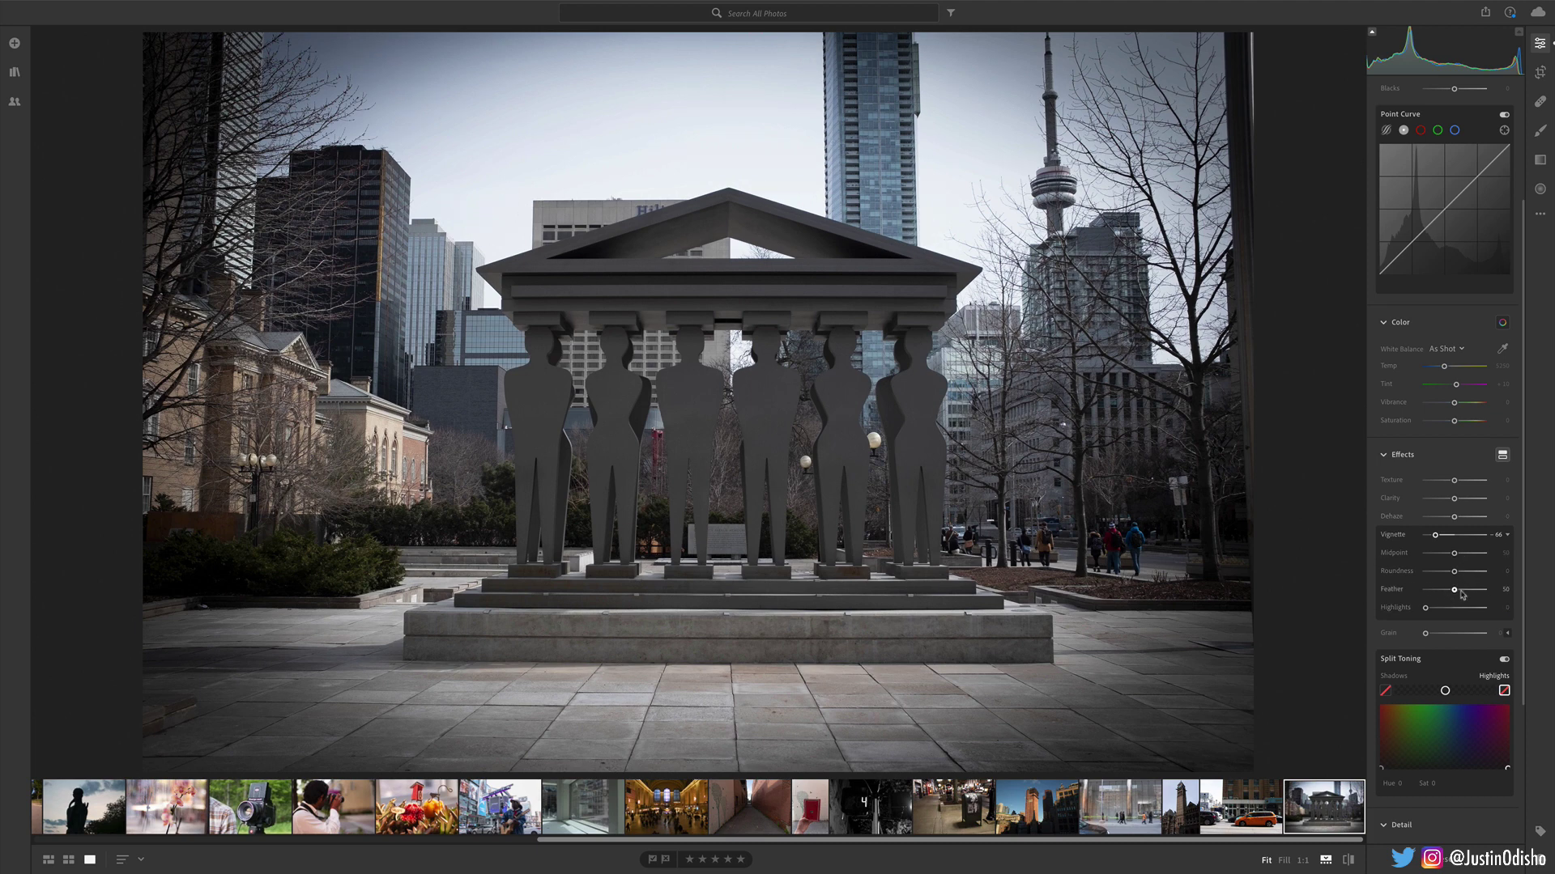
{"action": "left_click_drag", "start_coordinate": [1455, 589], "coordinate": [1468, 592]}
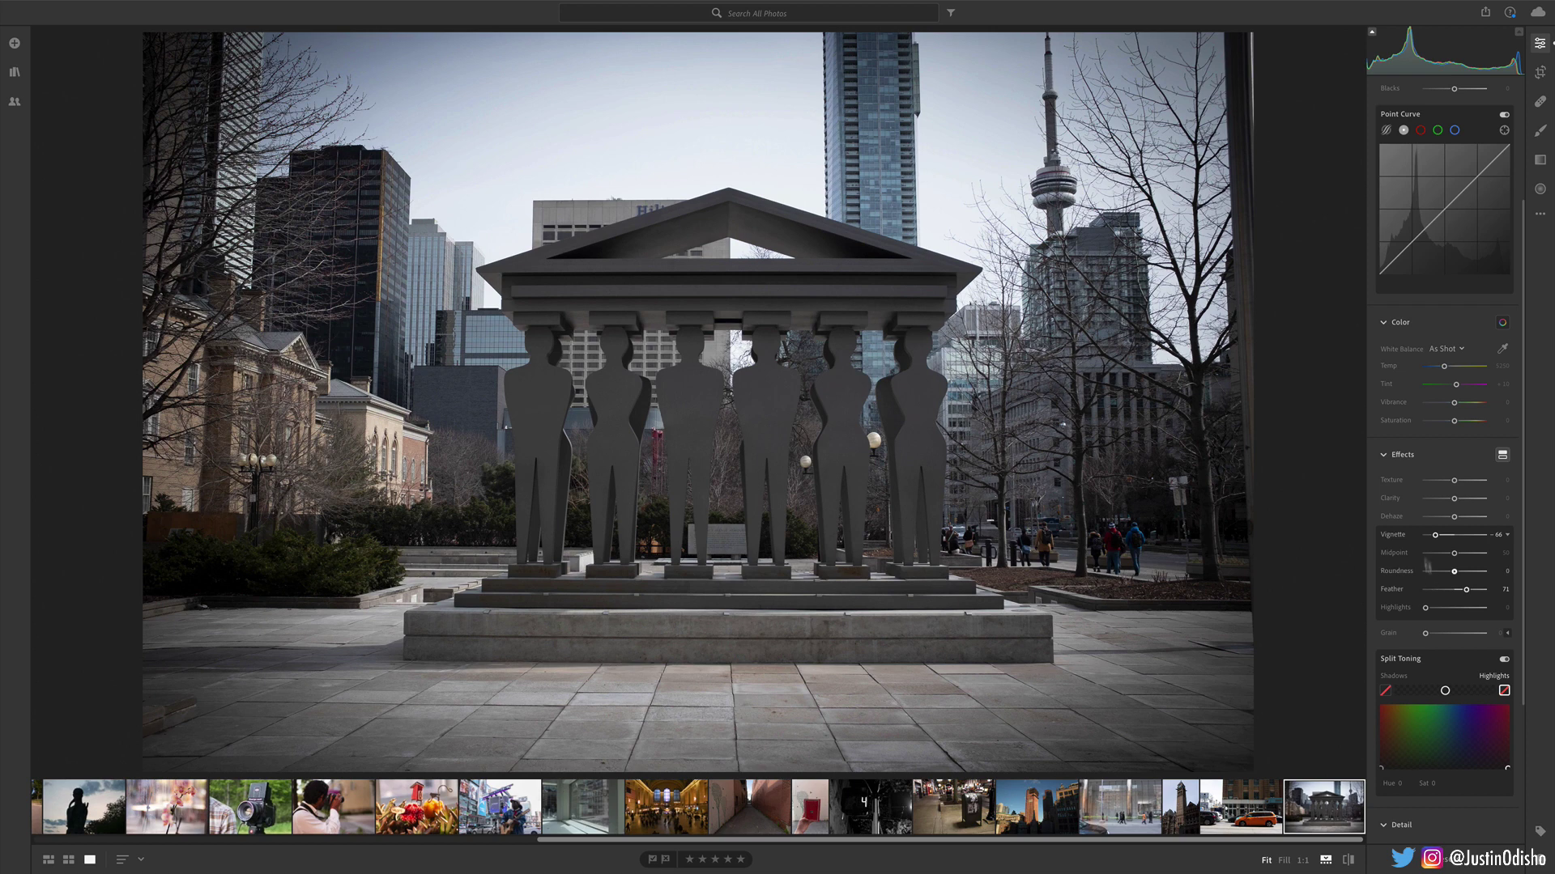
{"action": "scroll", "coordinate": [1430, 476], "scroll_direction": "up", "scroll_amount": 5}
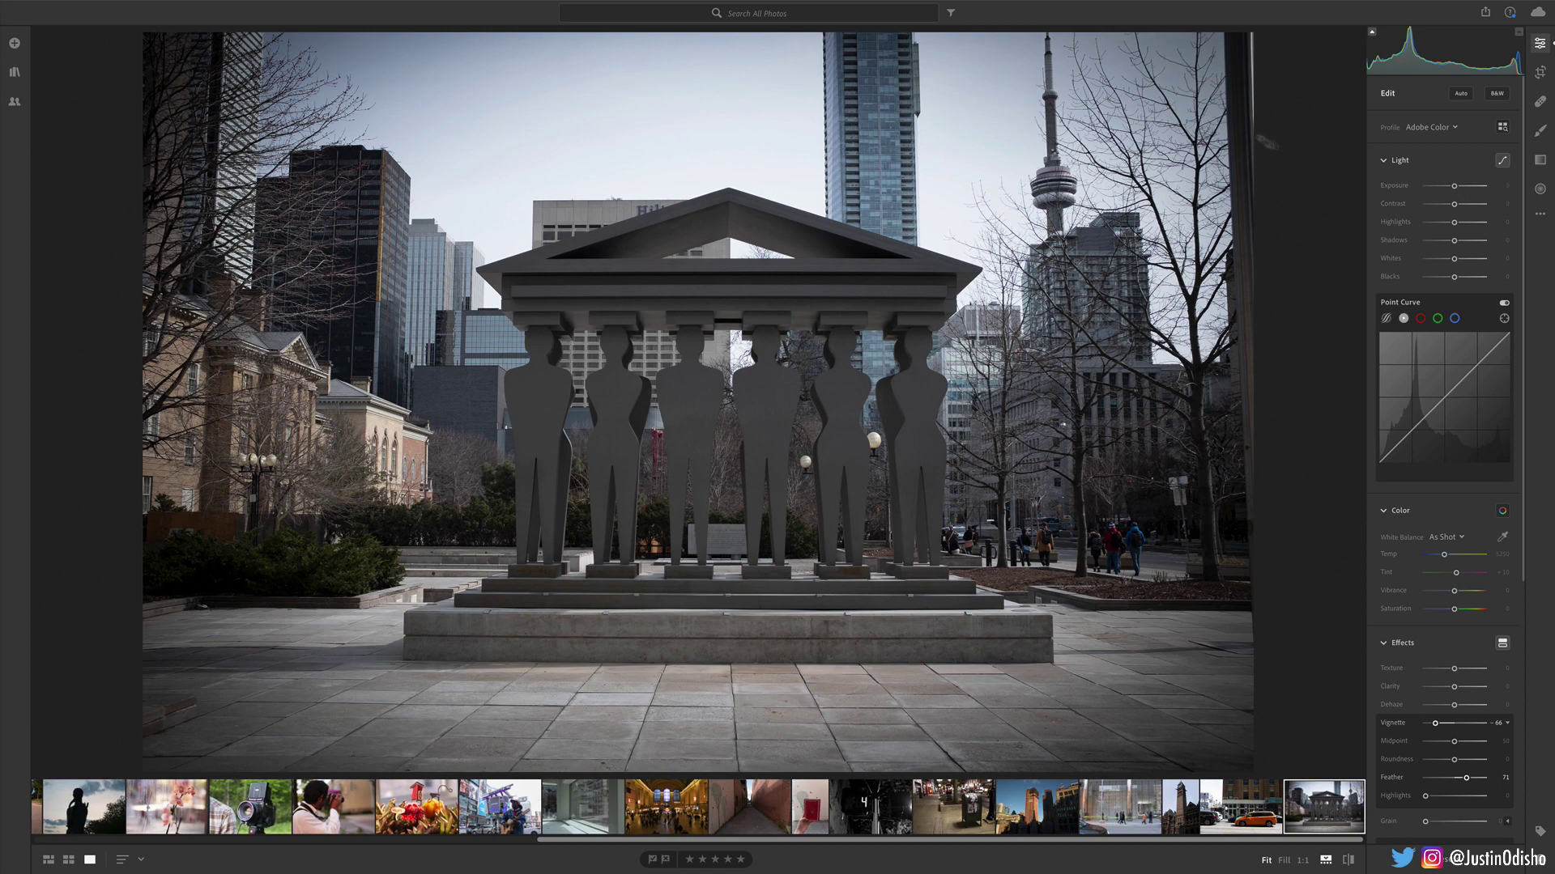
Raise Contrast to +38 and tint the highlights pink with Split Toning Hue 26, Saturation 30.
{"action": "left_click_drag", "start_coordinate": [1455, 205], "coordinate": [1466, 205]}
{"action": "scroll", "coordinate": [1441, 405], "scroll_direction": "down", "scroll_amount": 5}
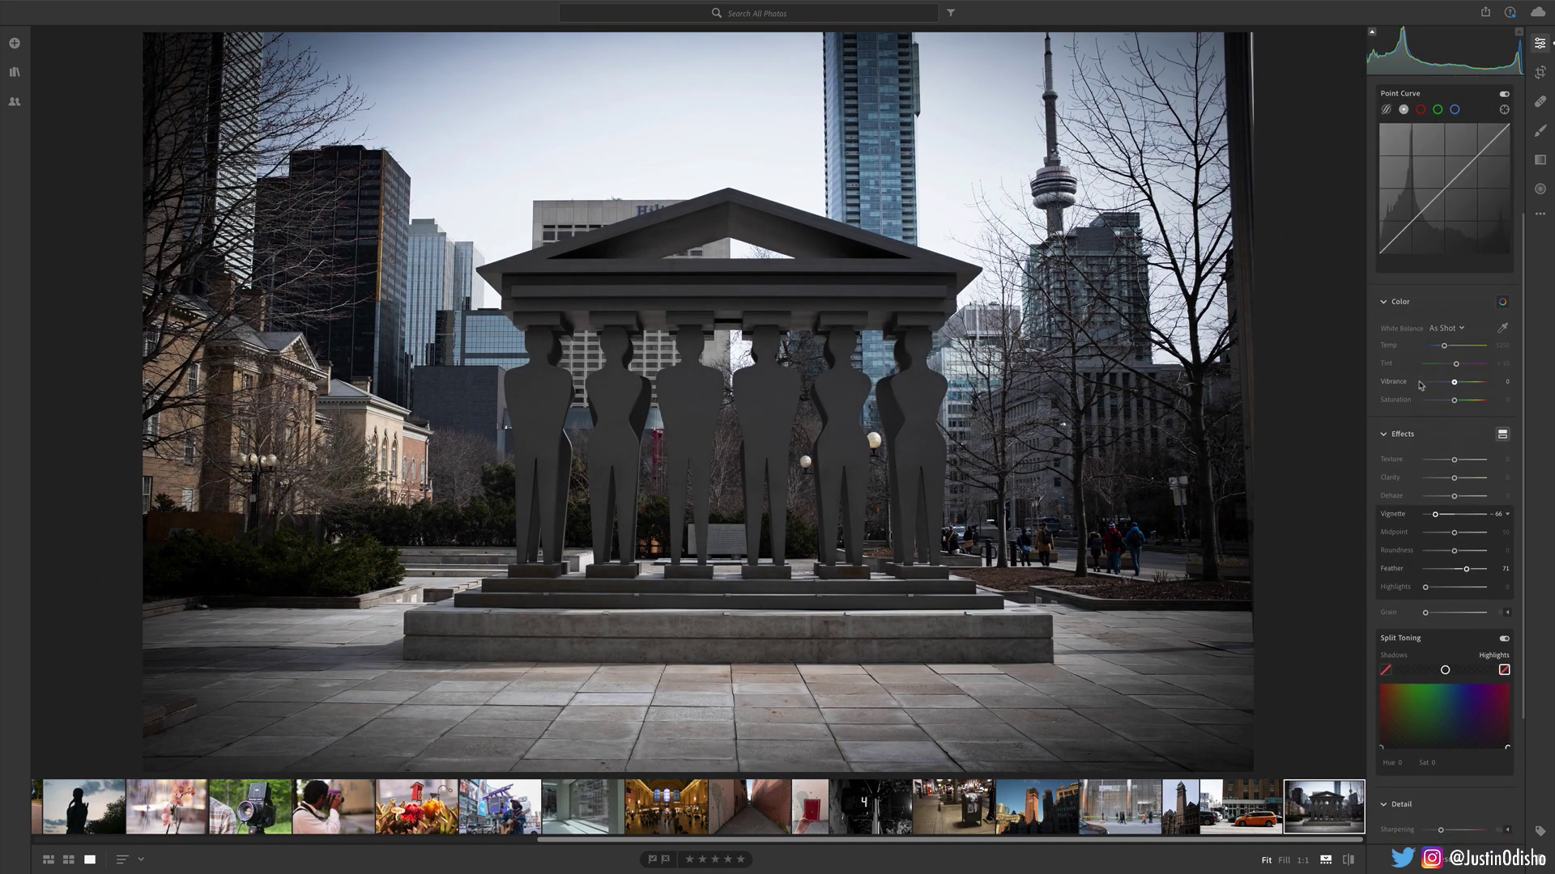
{"action": "left_click_drag", "start_coordinate": [1389, 671], "coordinate": [1441, 684]}
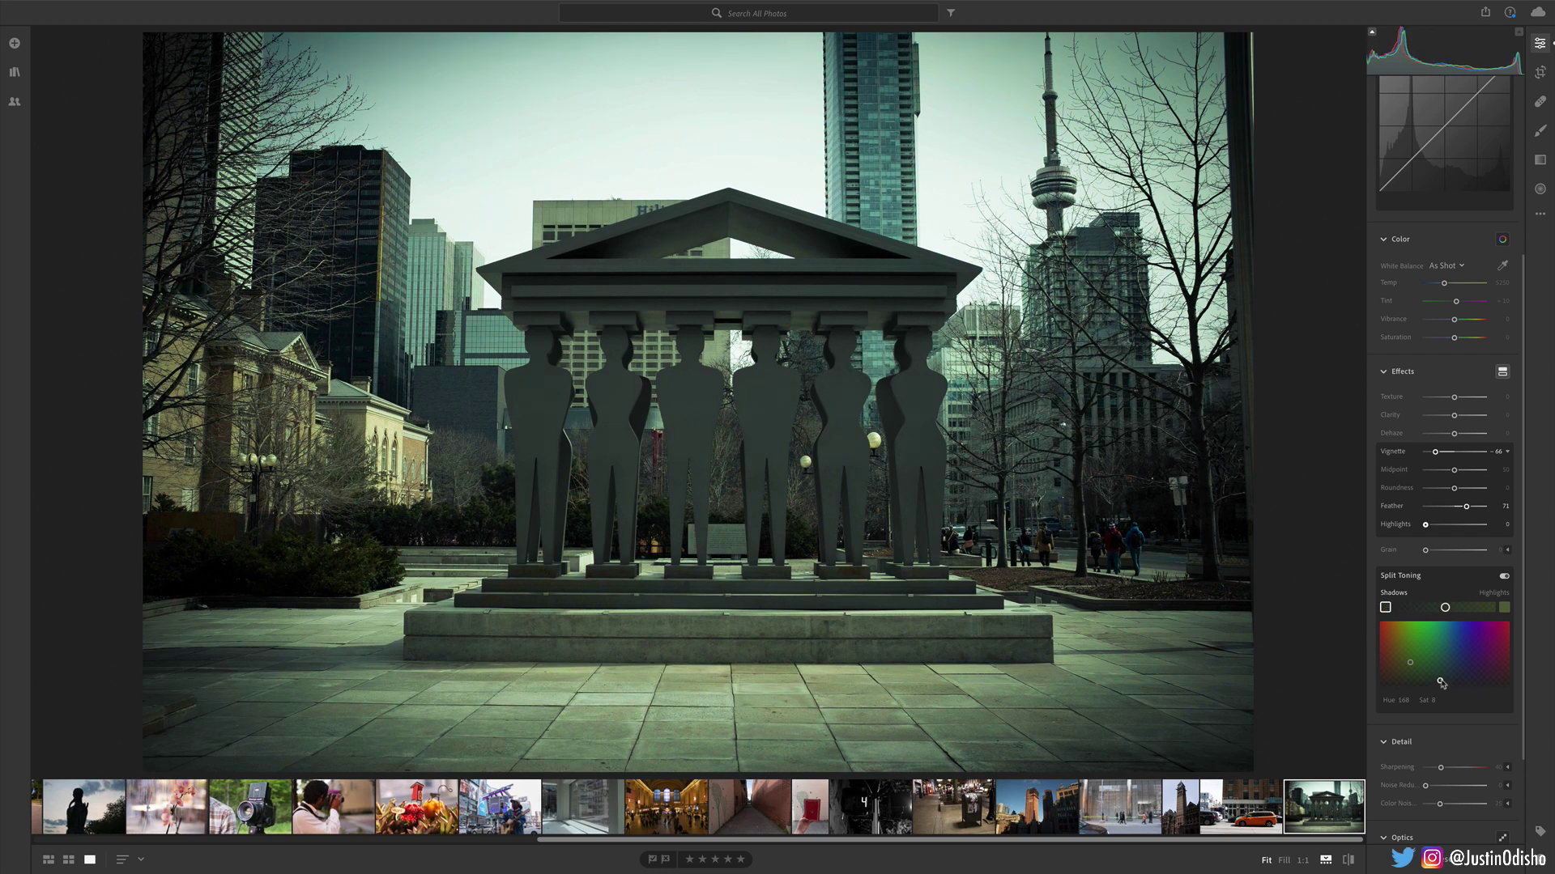
Reset the sculpture photo's vignette and redo it as a strong dark vignette of −85.
{"action": "scroll", "coordinate": [1438, 328], "scroll_direction": "down", "scroll_amount": 2}
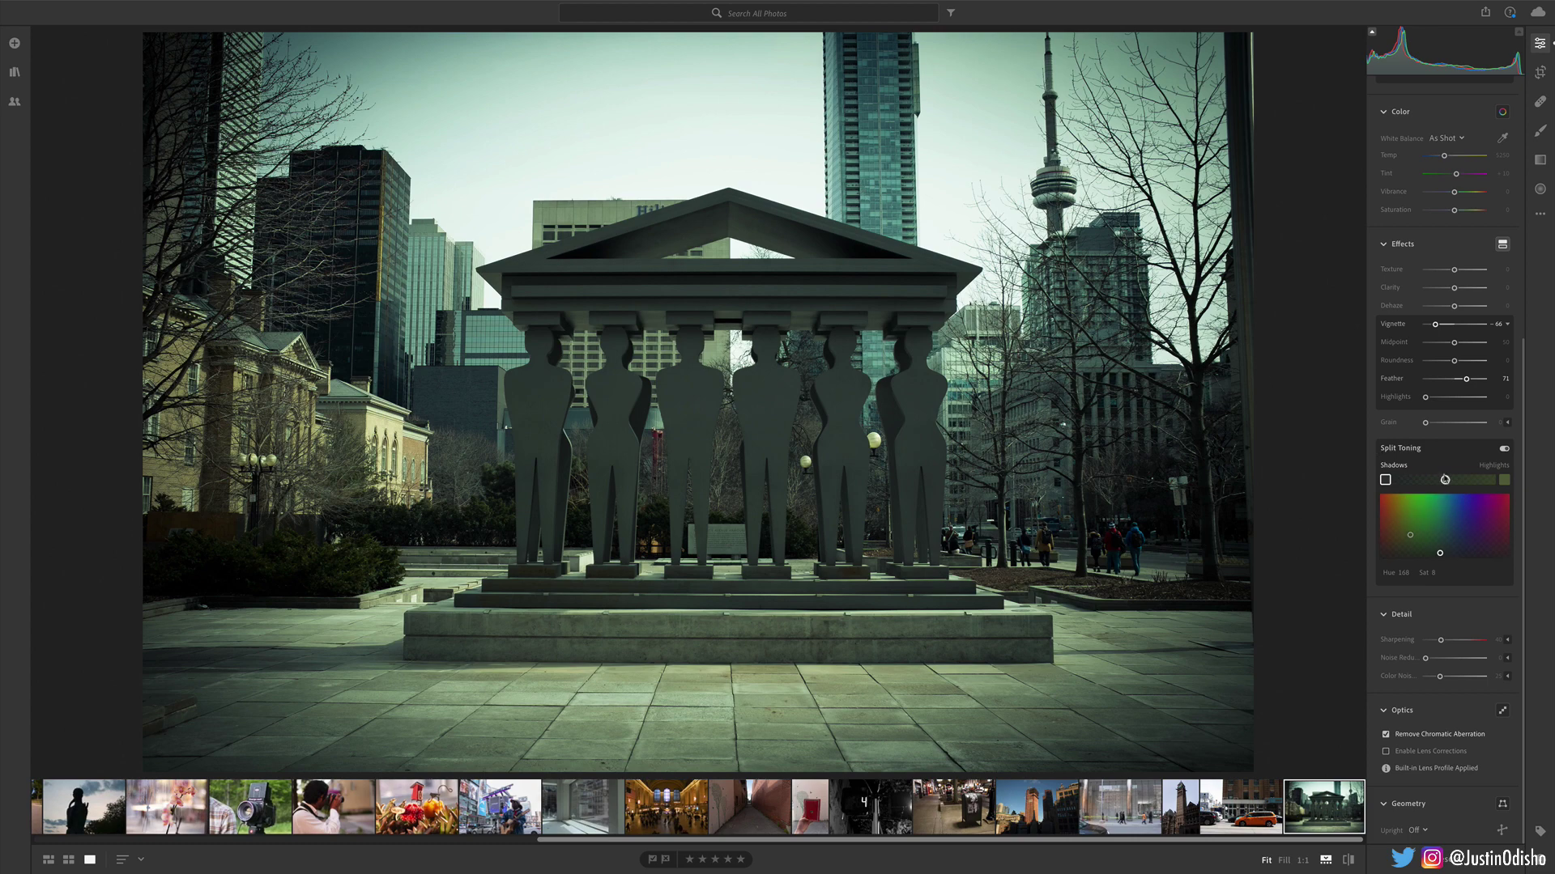
{"action": "double_click", "coordinate": [1436, 324]}
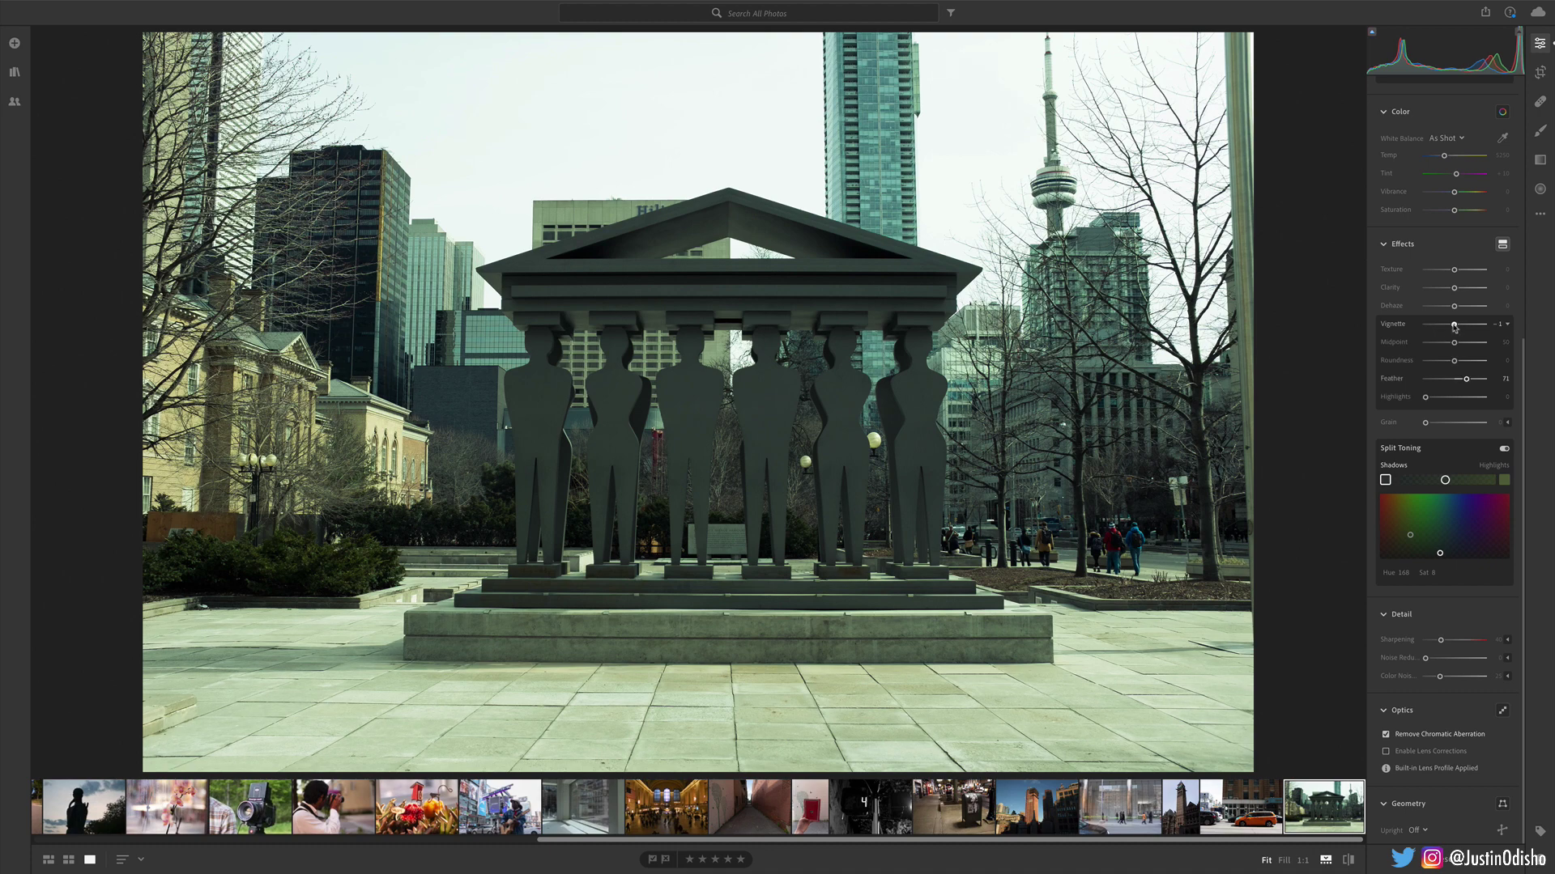
{"action": "left_click_drag", "start_coordinate": [1454, 325], "coordinate": [1432, 329]}
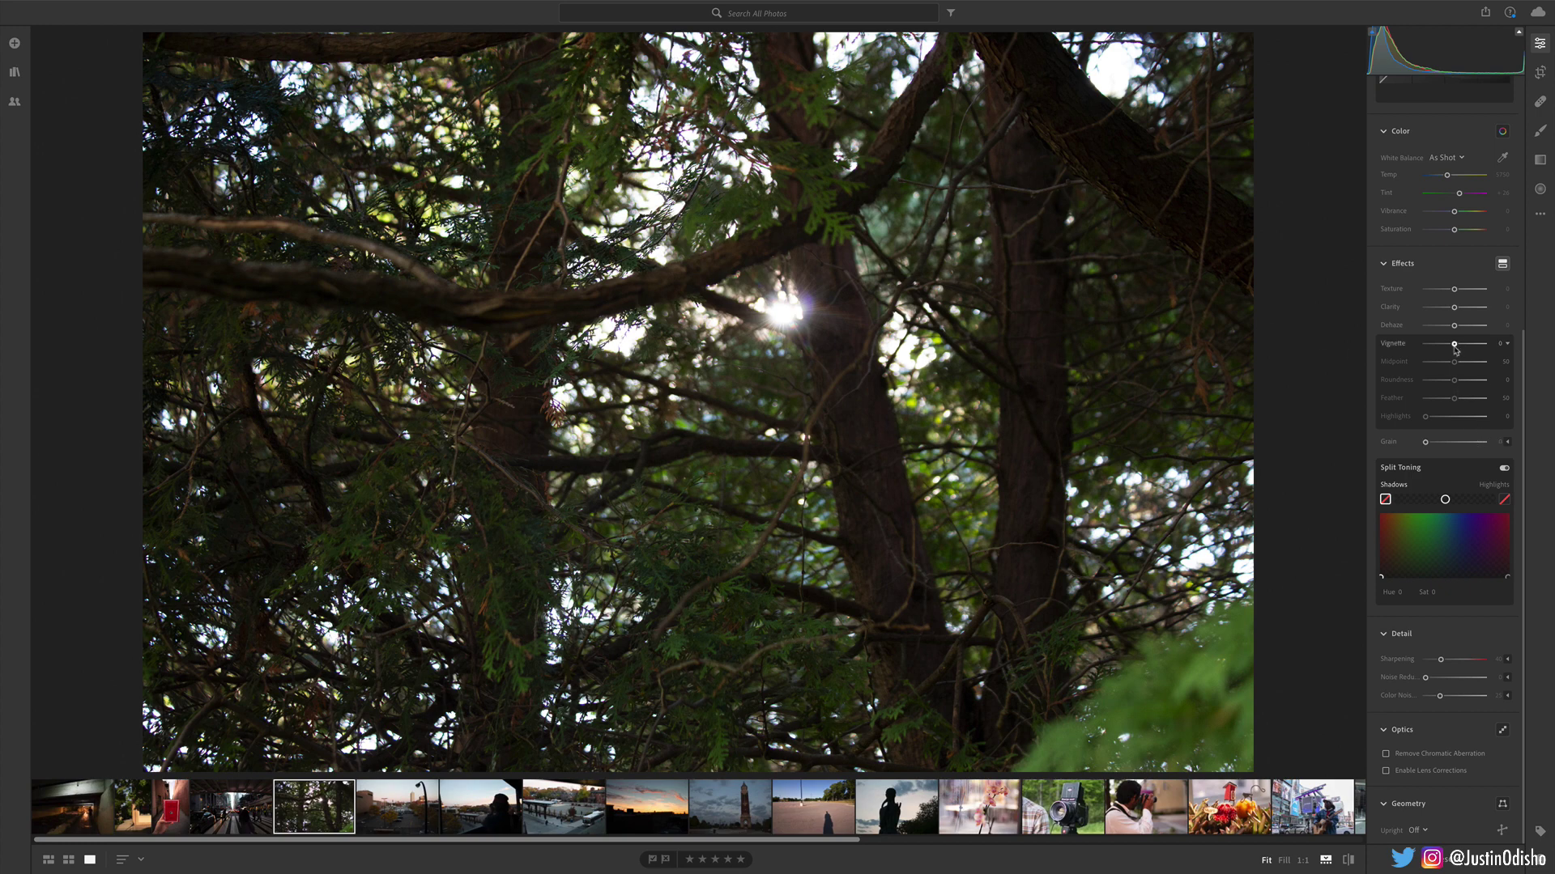
Try a dark vignette on the tree photo, leave it at 0, then open the Yonge-Dundas busker photo.
{"action": "left_click_drag", "start_coordinate": [1455, 347], "coordinate": [1435, 348]}
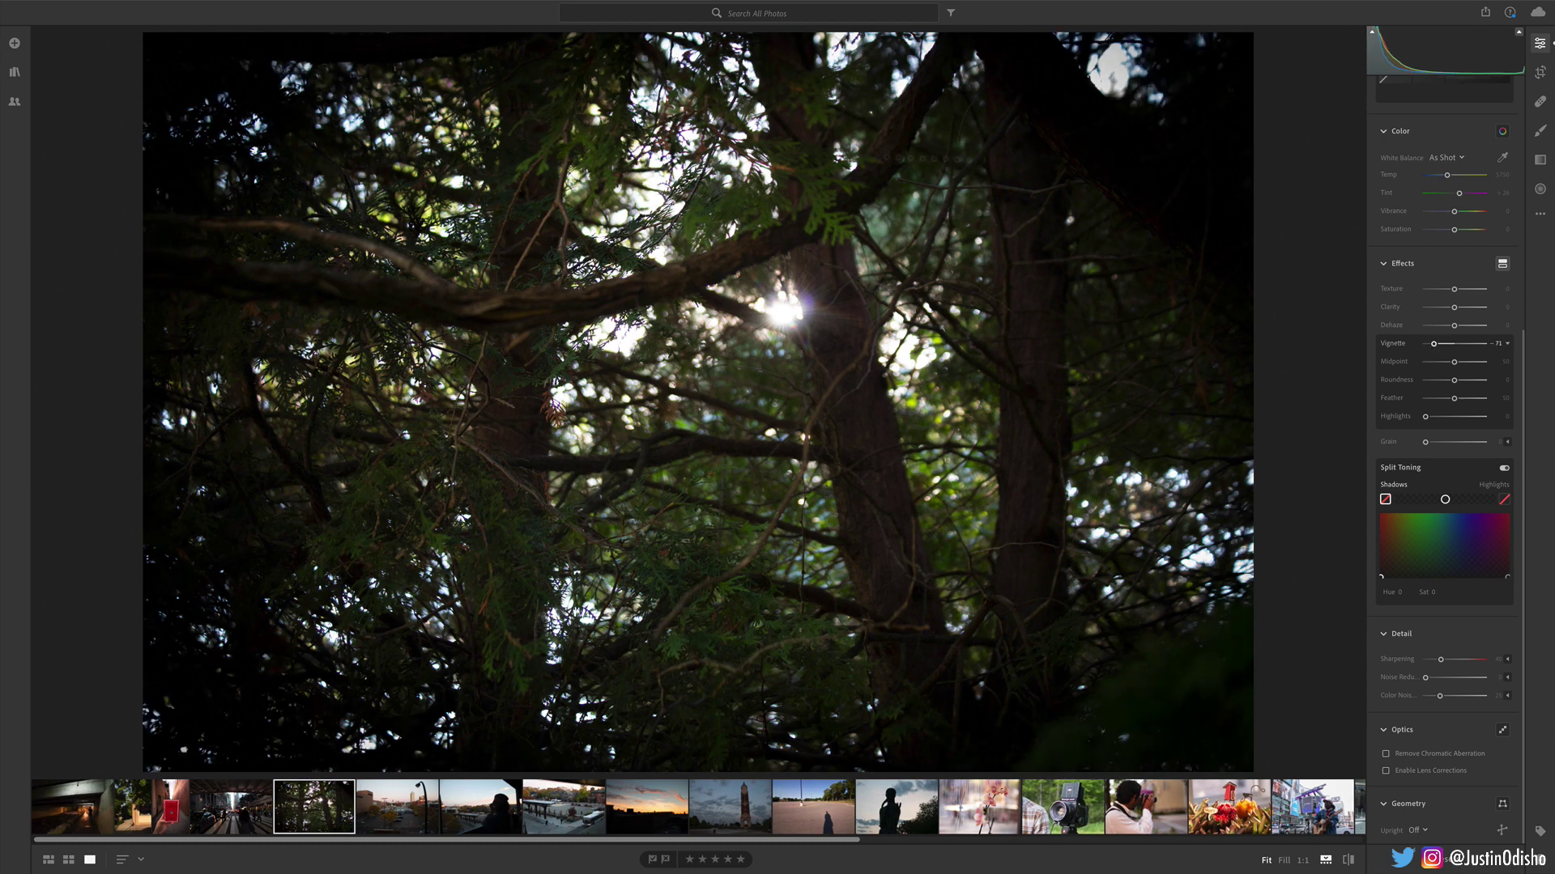
{"action": "double_click", "coordinate": [1450, 347]}
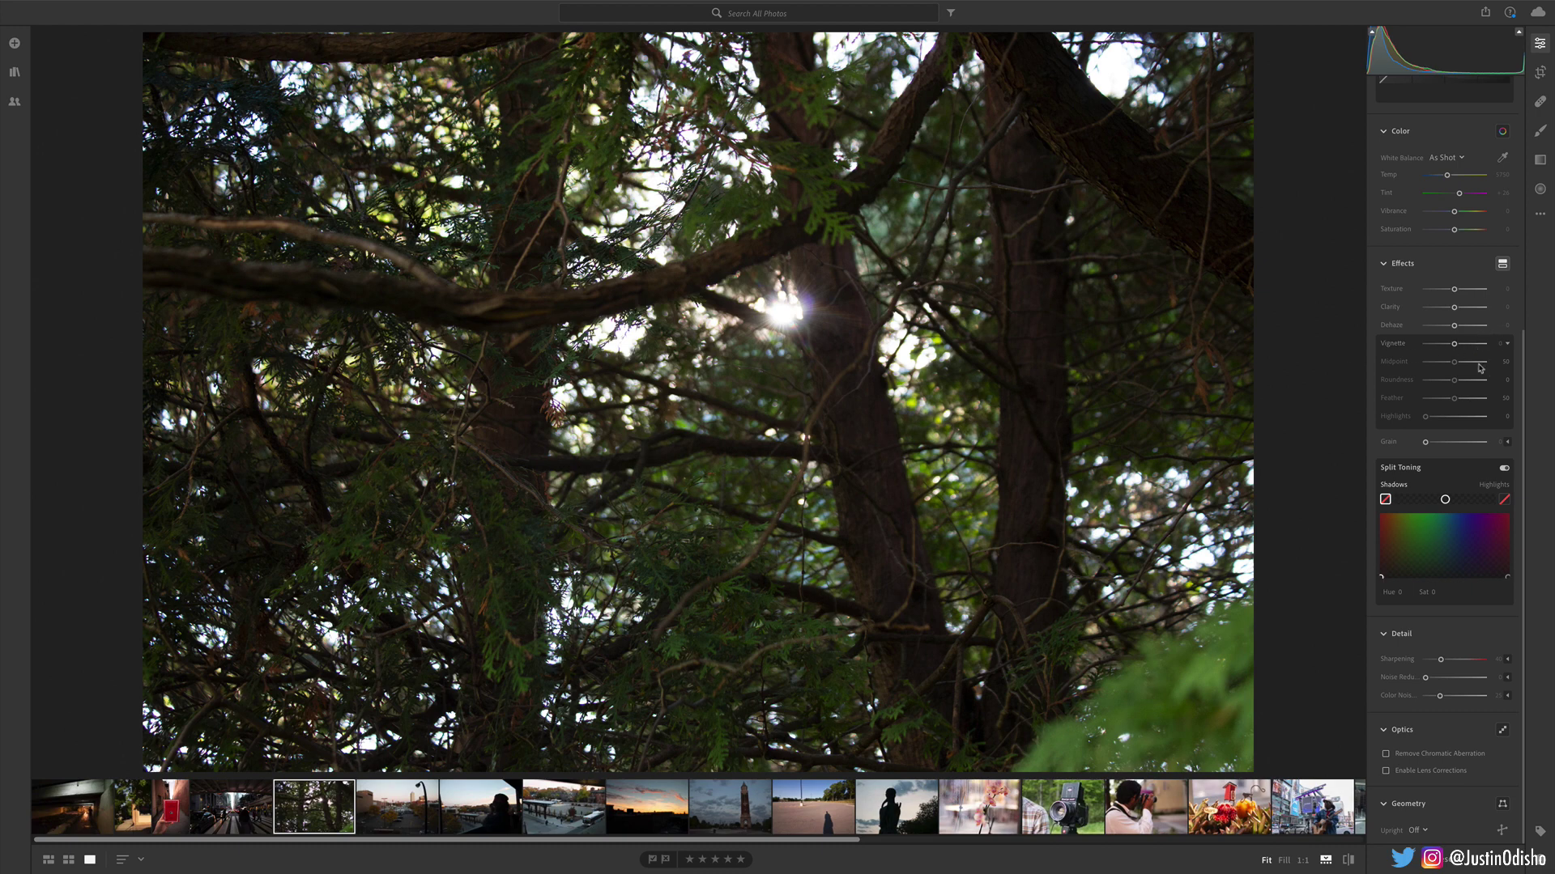
{"action": "mouse_move", "coordinate": [1455, 346]}
{"action": "left_mouse_down"}
{"action": "mouse_move", "coordinate": [1430, 346]}
{"action": "mouse_move", "coordinate": [1455, 345]}
{"action": "left_mouse_up"}
{"action": "scroll", "coordinate": [850, 816], "scroll_direction": "right", "scroll_amount": 5}
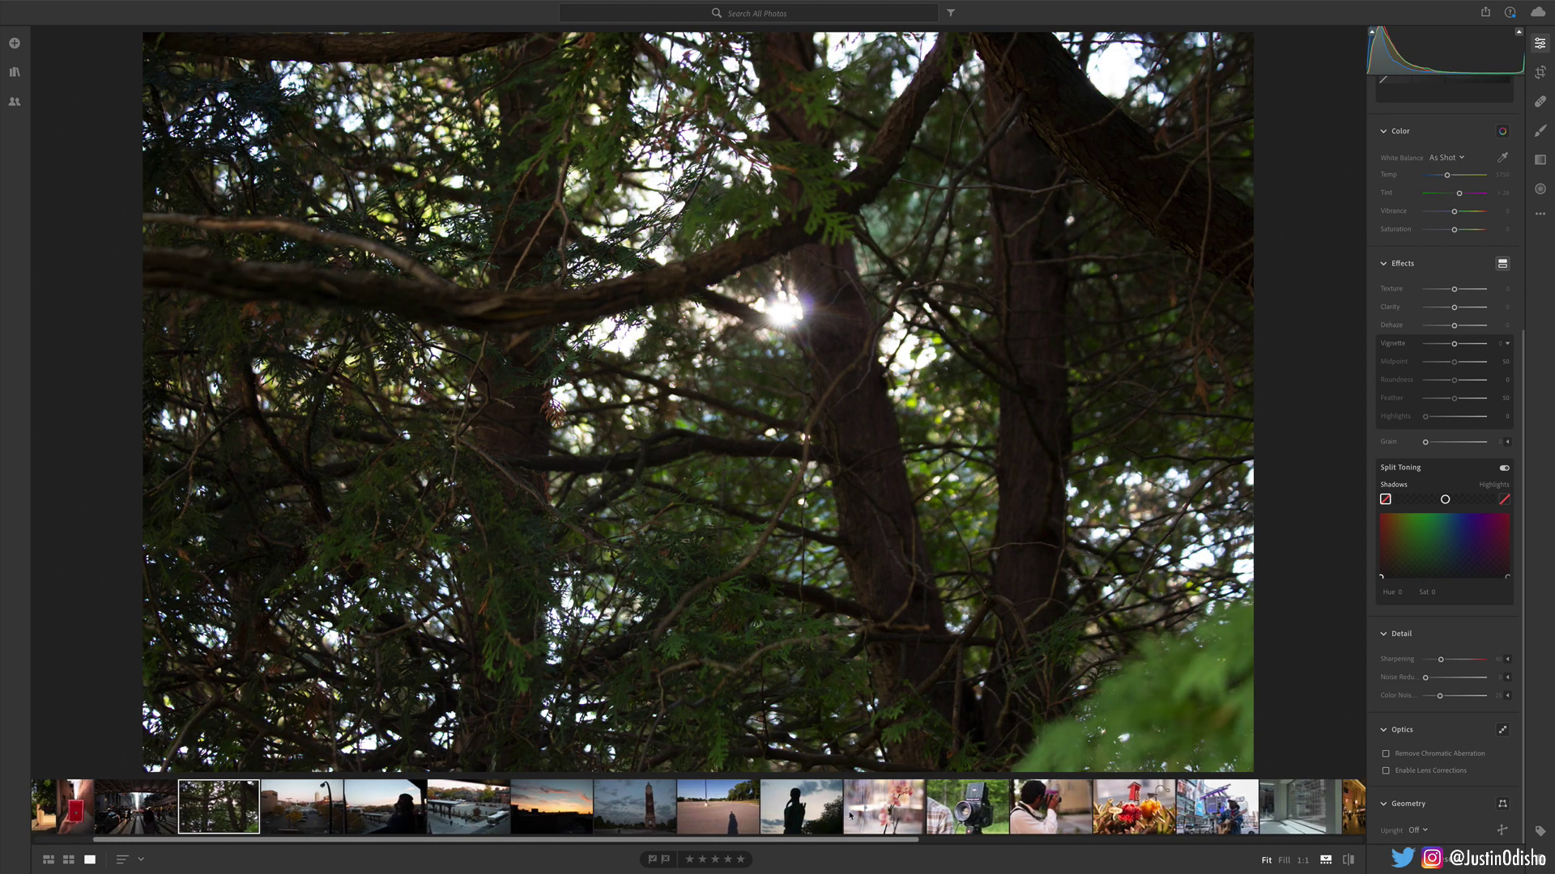
{"action": "left_click", "coordinate": [1191, 806]}
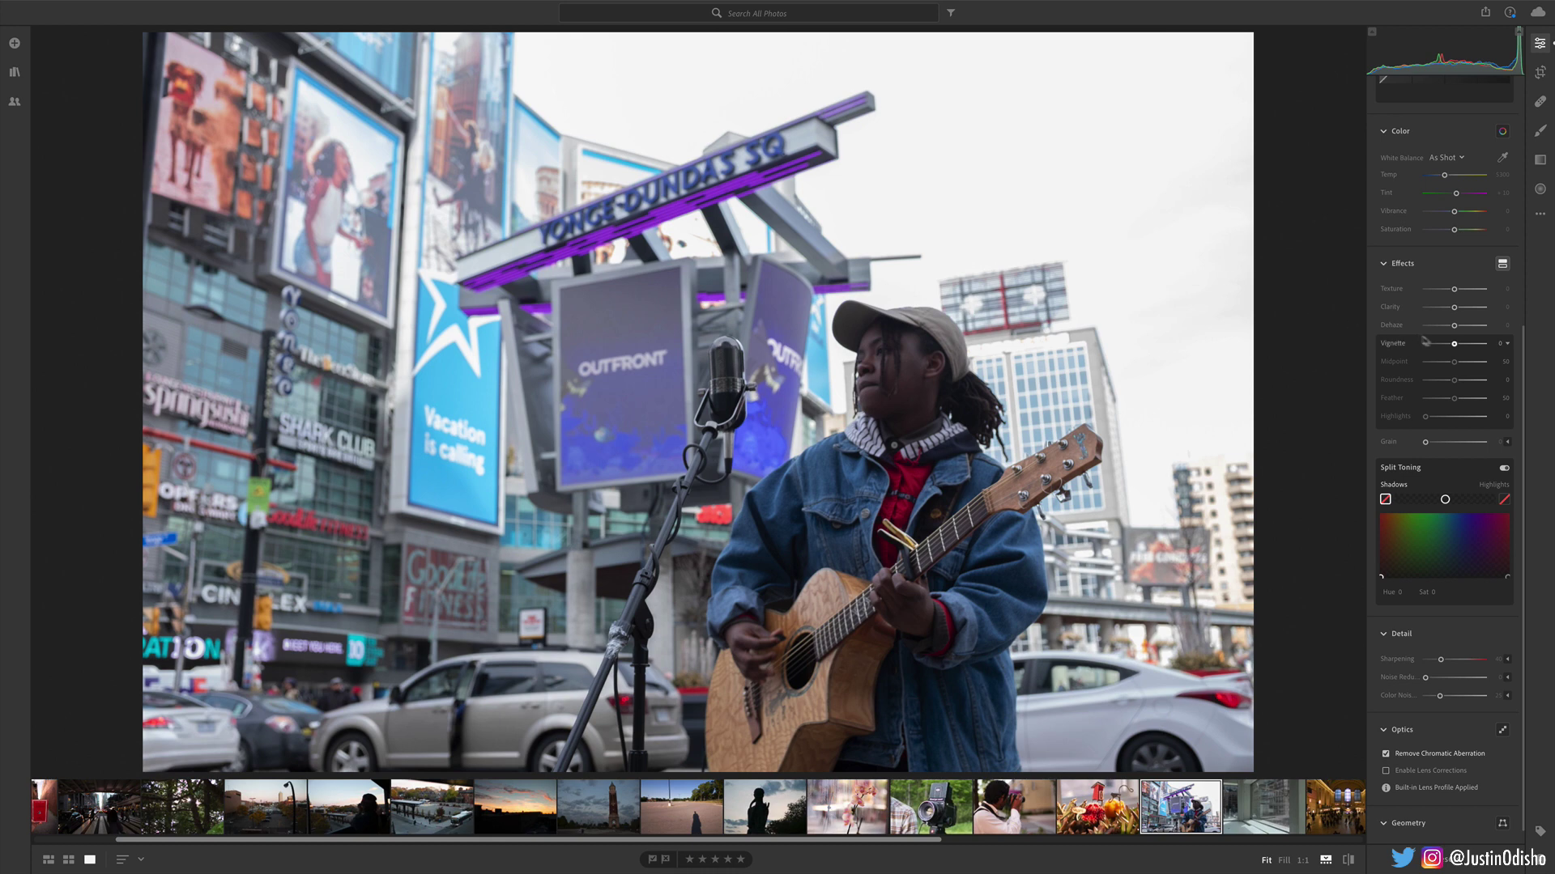
{"action": "left_click_drag", "start_coordinate": [1459, 347], "coordinate": [1438, 349]}
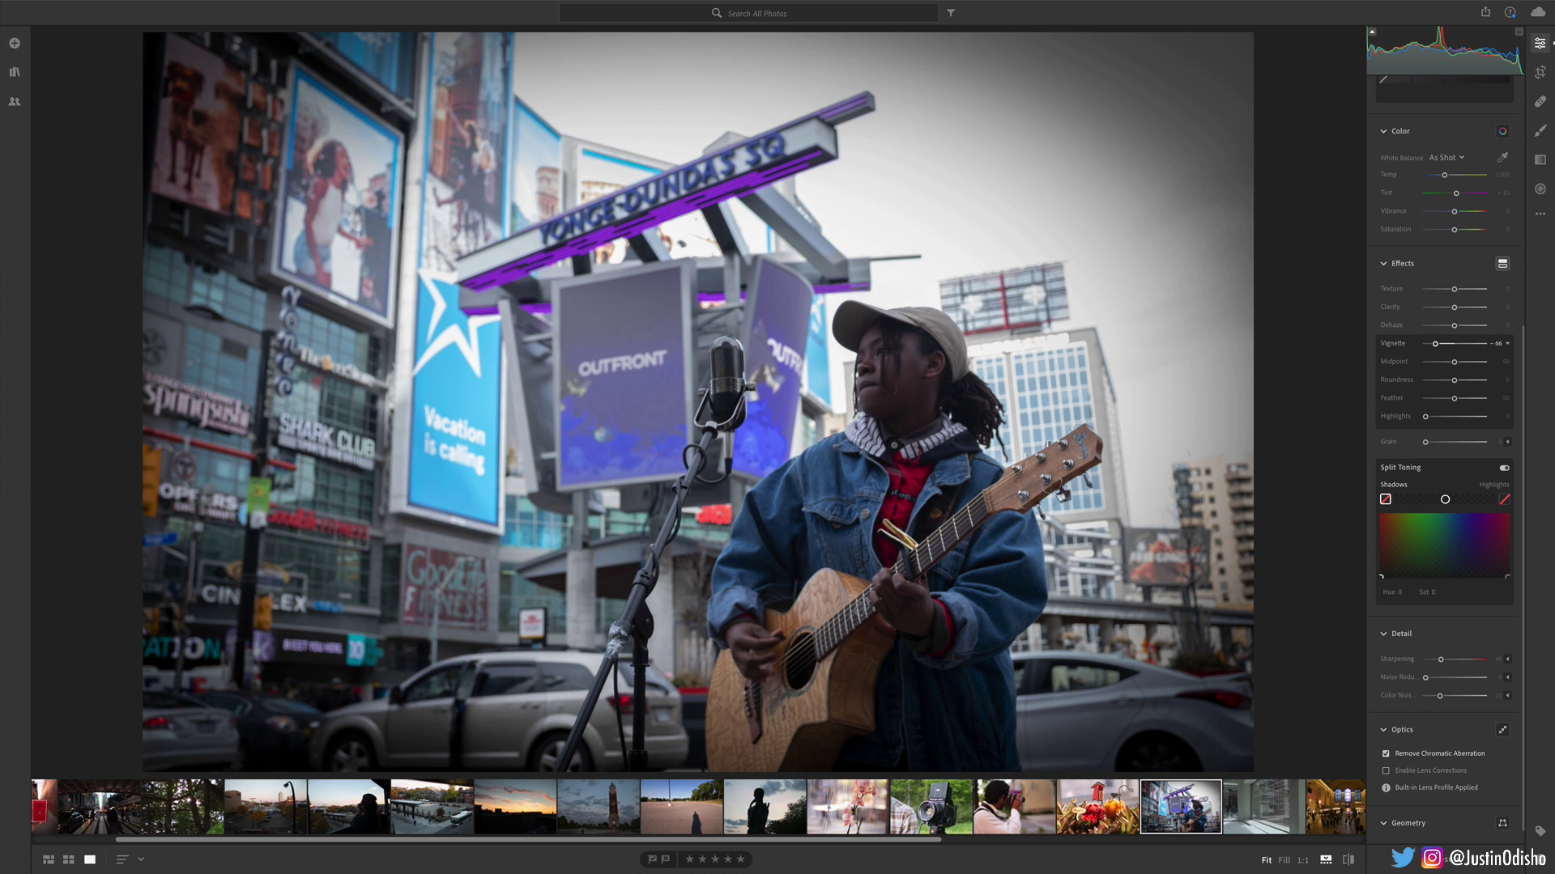
{"action": "double_click", "coordinate": [1436, 344]}
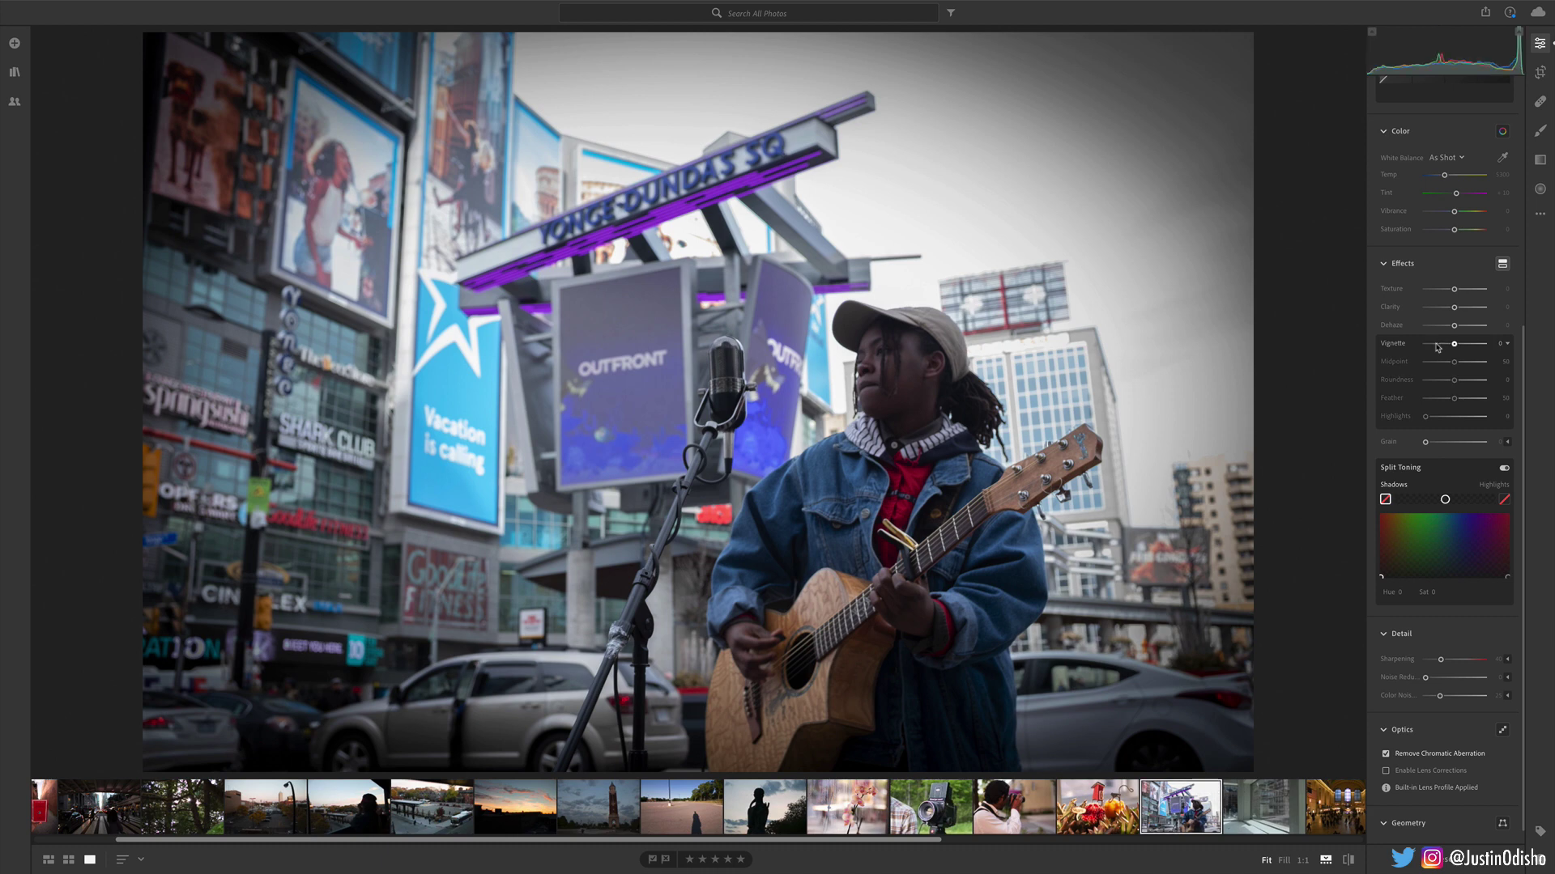
{"action": "scroll", "coordinate": [1432, 367], "scroll_direction": "up", "scroll_amount": 1}
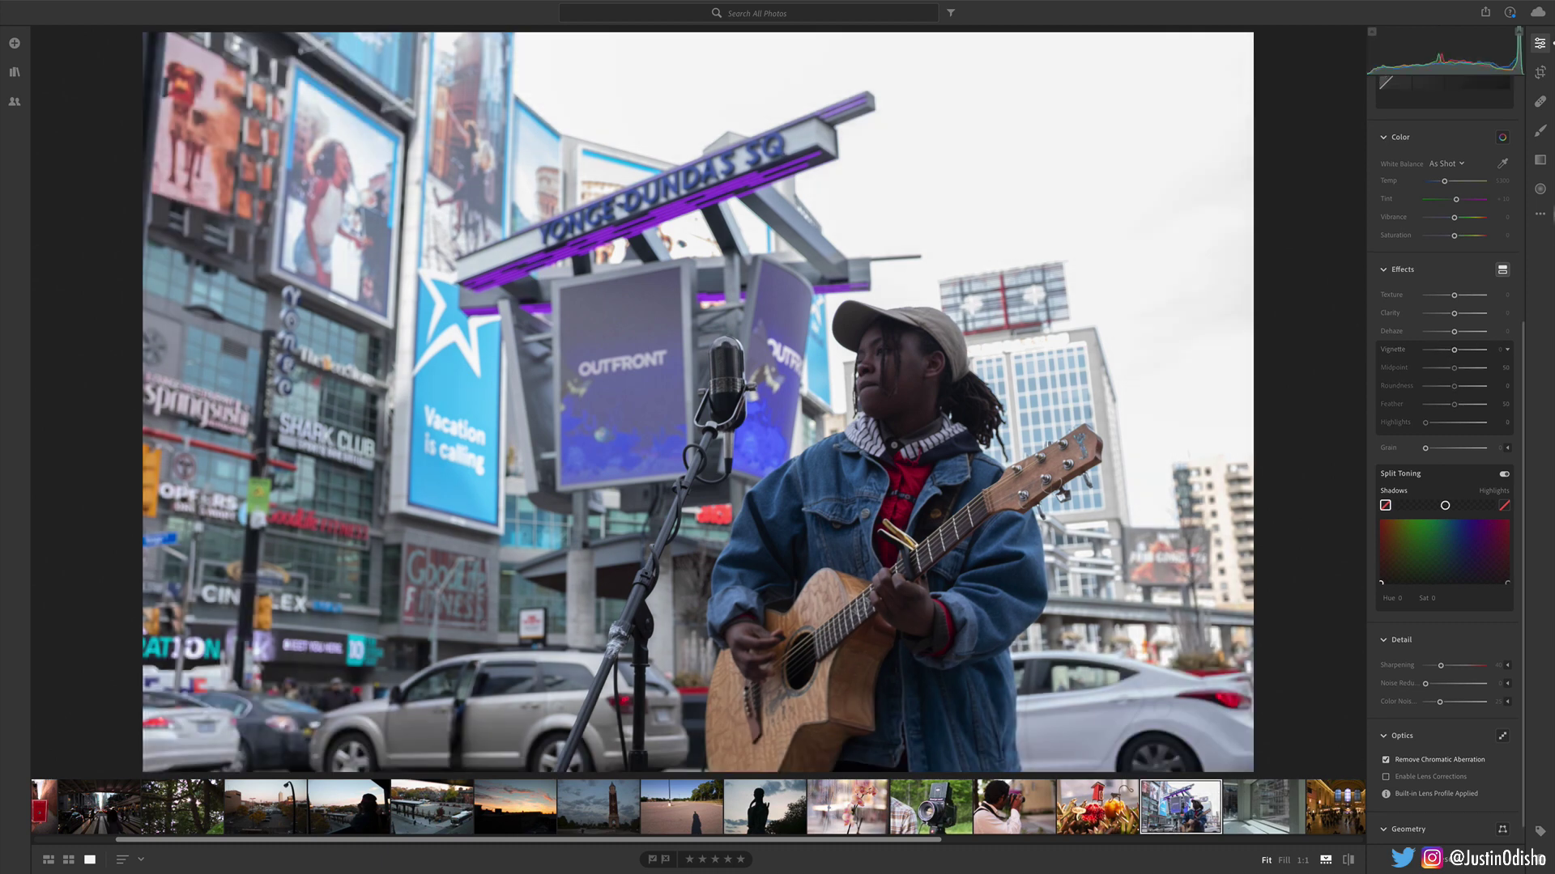
Draw an inverted radial gradient at −2.44 exposure, feather 100, centred on and enlarged around the musician.
{"action": "left_click", "coordinate": [1540, 191]}
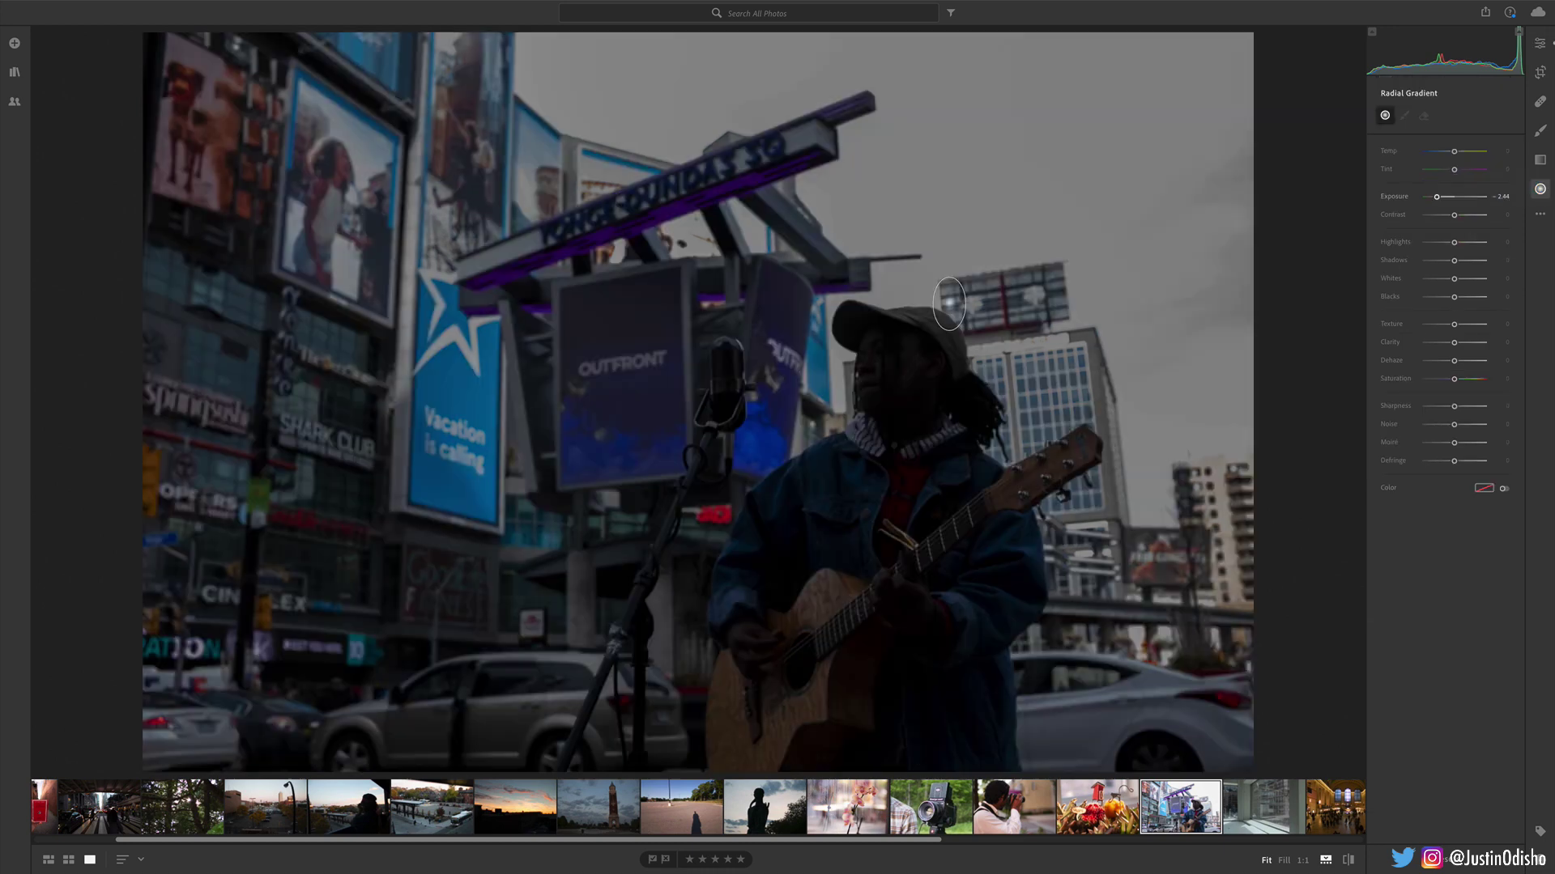
{"action": "left_click_drag", "start_coordinate": [948, 299], "coordinate": [795, 597]}
{"action": "left_click_drag", "start_coordinate": [949, 303], "coordinate": [897, 400]}
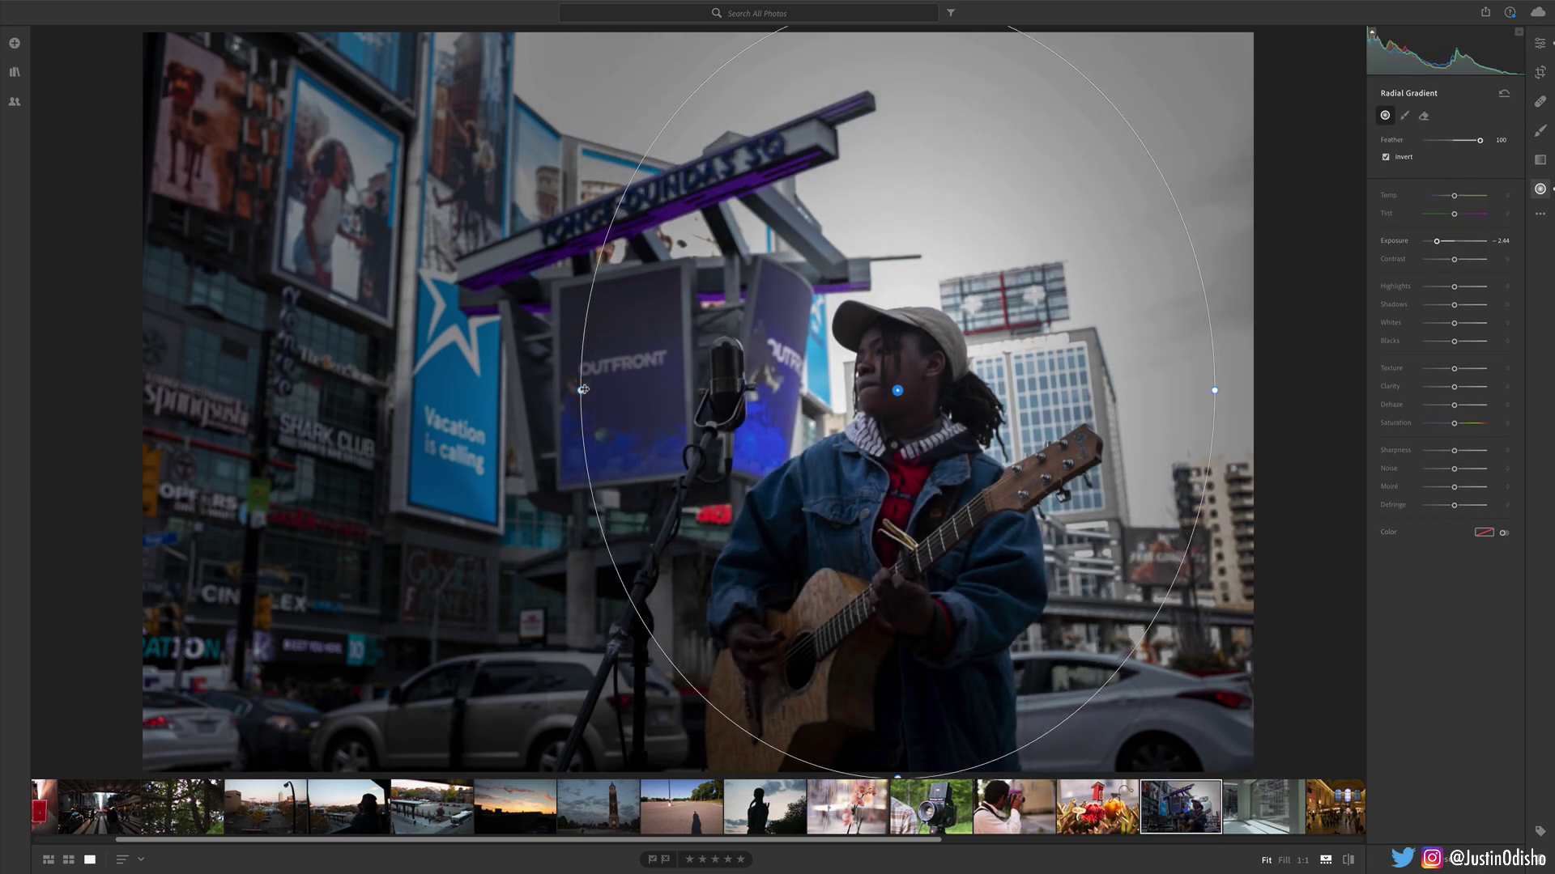
{"action": "left_click_drag", "start_coordinate": [582, 392], "coordinate": [497, 394]}
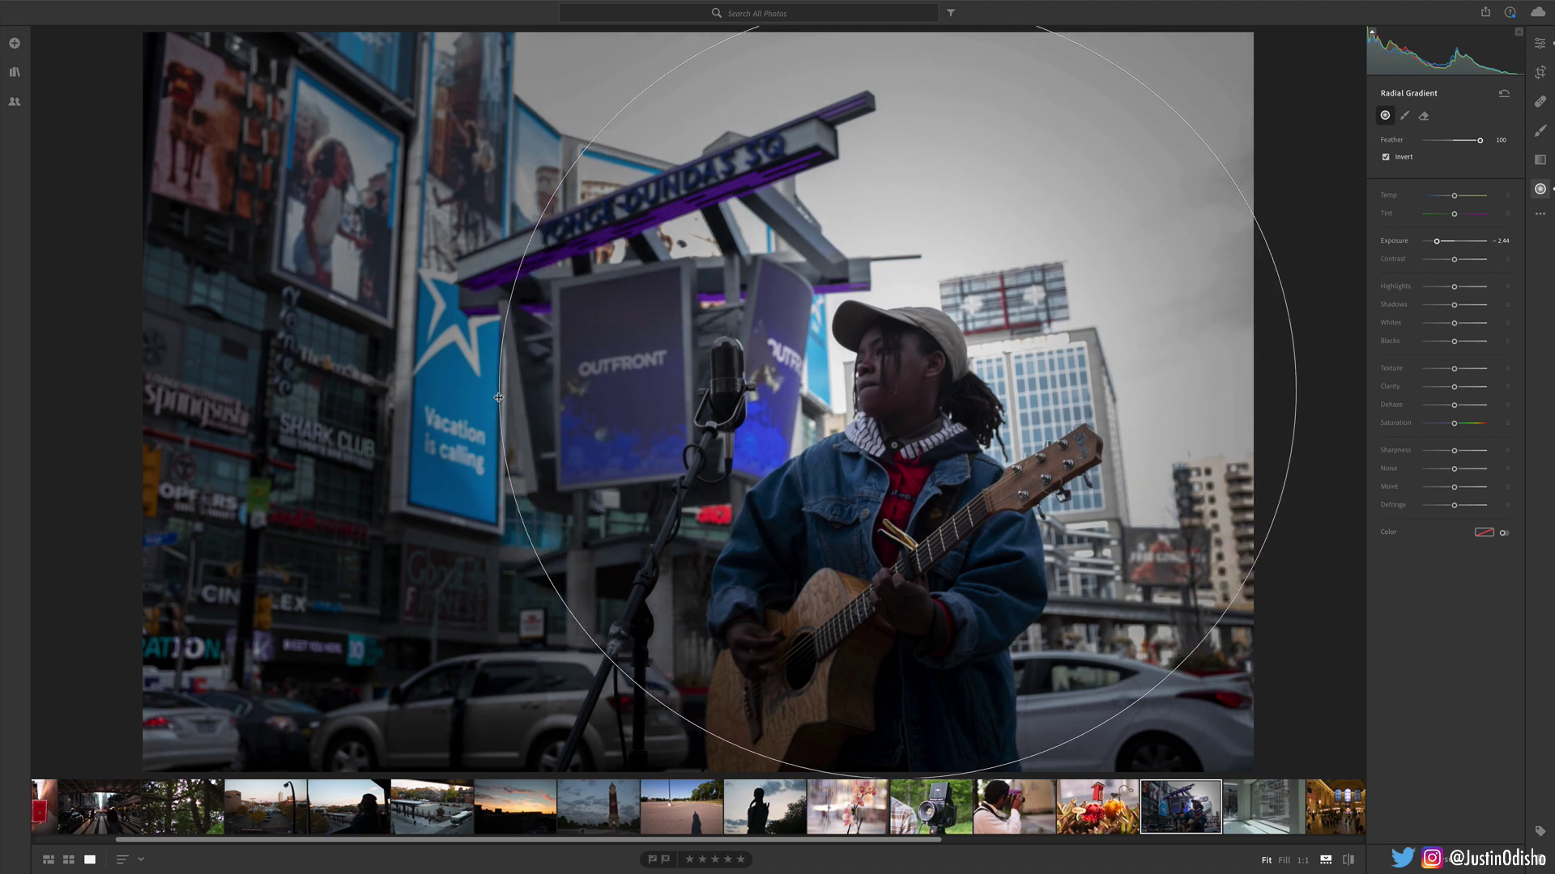